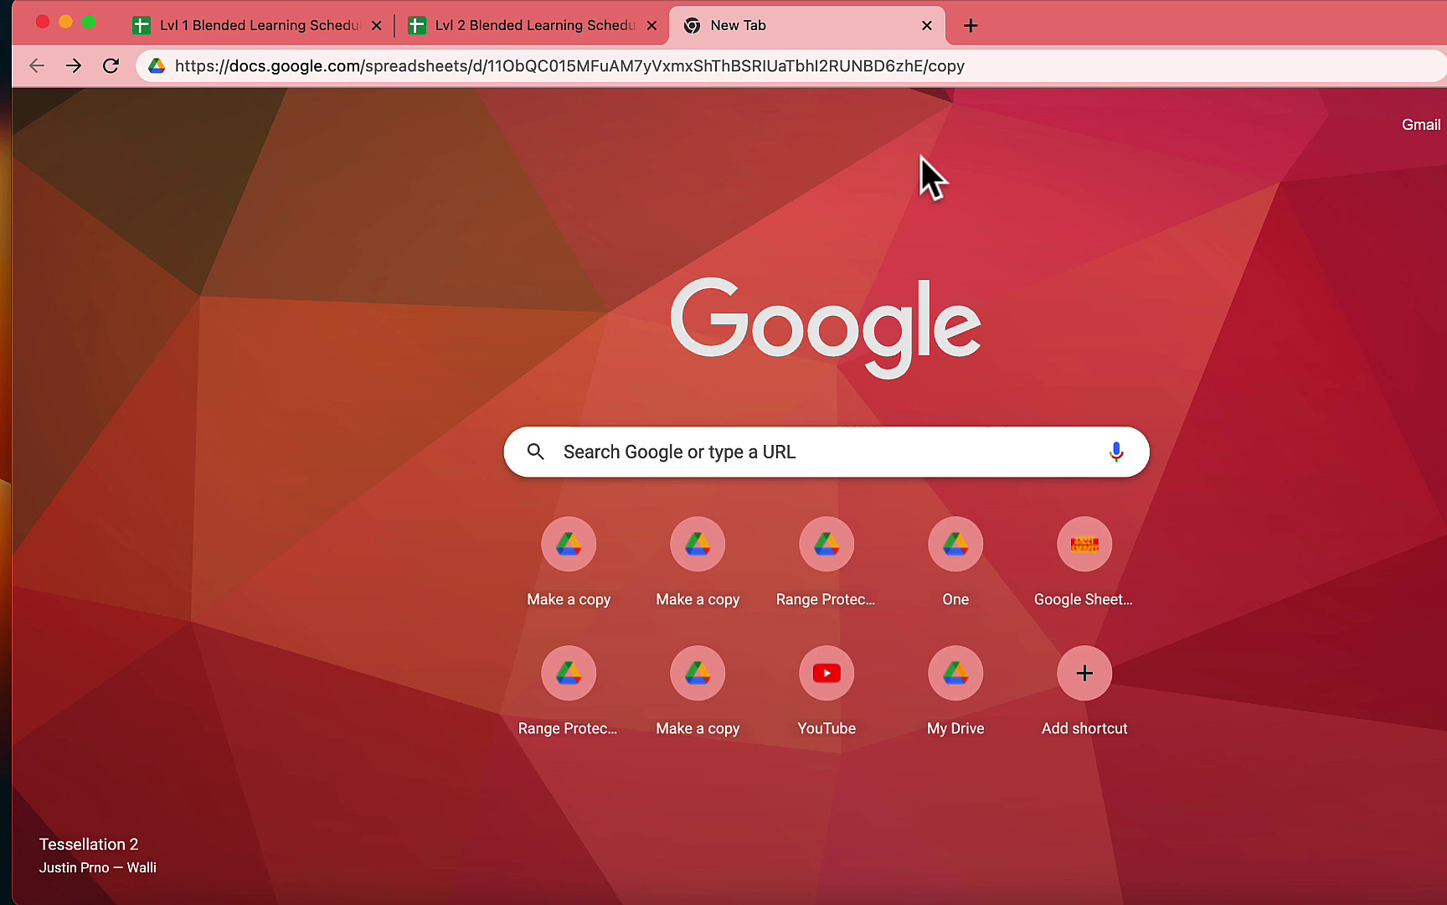
Load the template's /copy link in Chrome to reach the Copy document page for Range Protect_Unprotect.
{"action": "left_click", "coordinate": [1020, 65]}
{"action": "left_click", "coordinate": [1021, 65]}
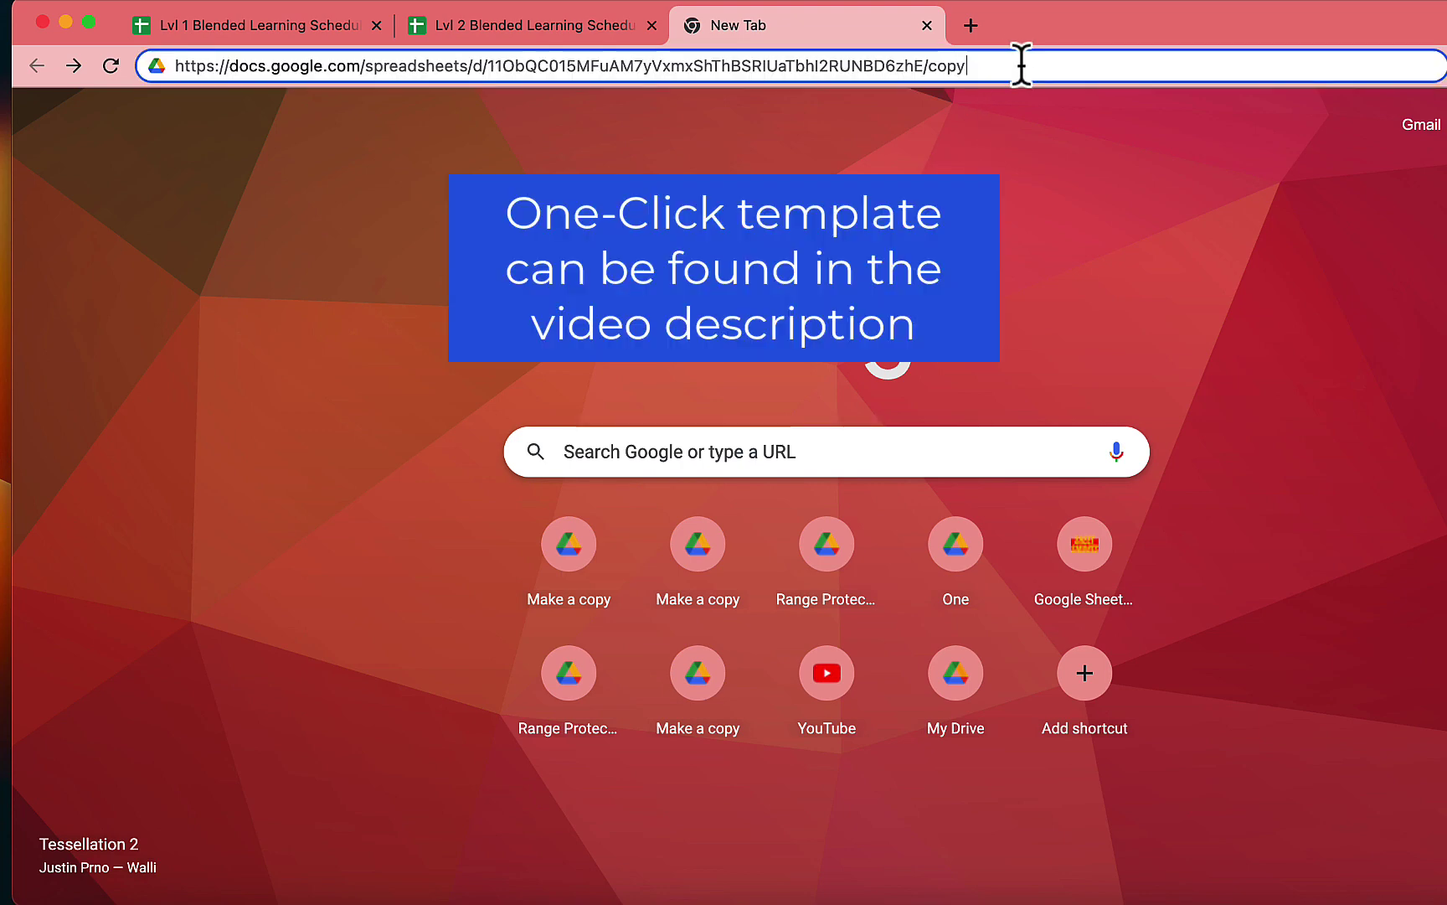
{"action": "key", "text": "Return"}
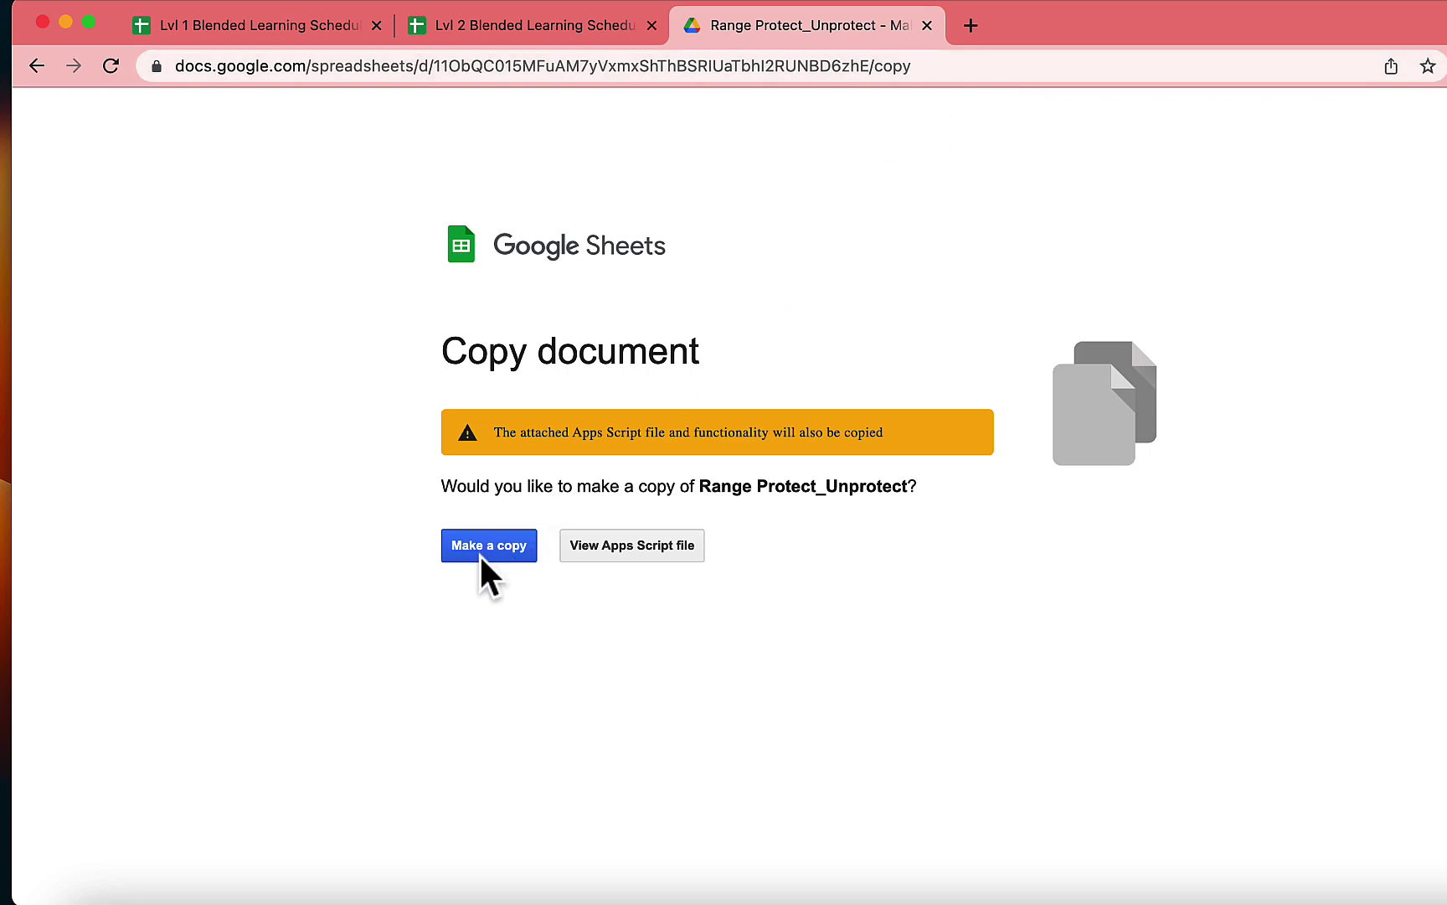
View the attached Range Protect Unprotect Apps Script code (Protect.gs and Unprotect.gs).
{"action": "left_click", "coordinate": [620, 553]}
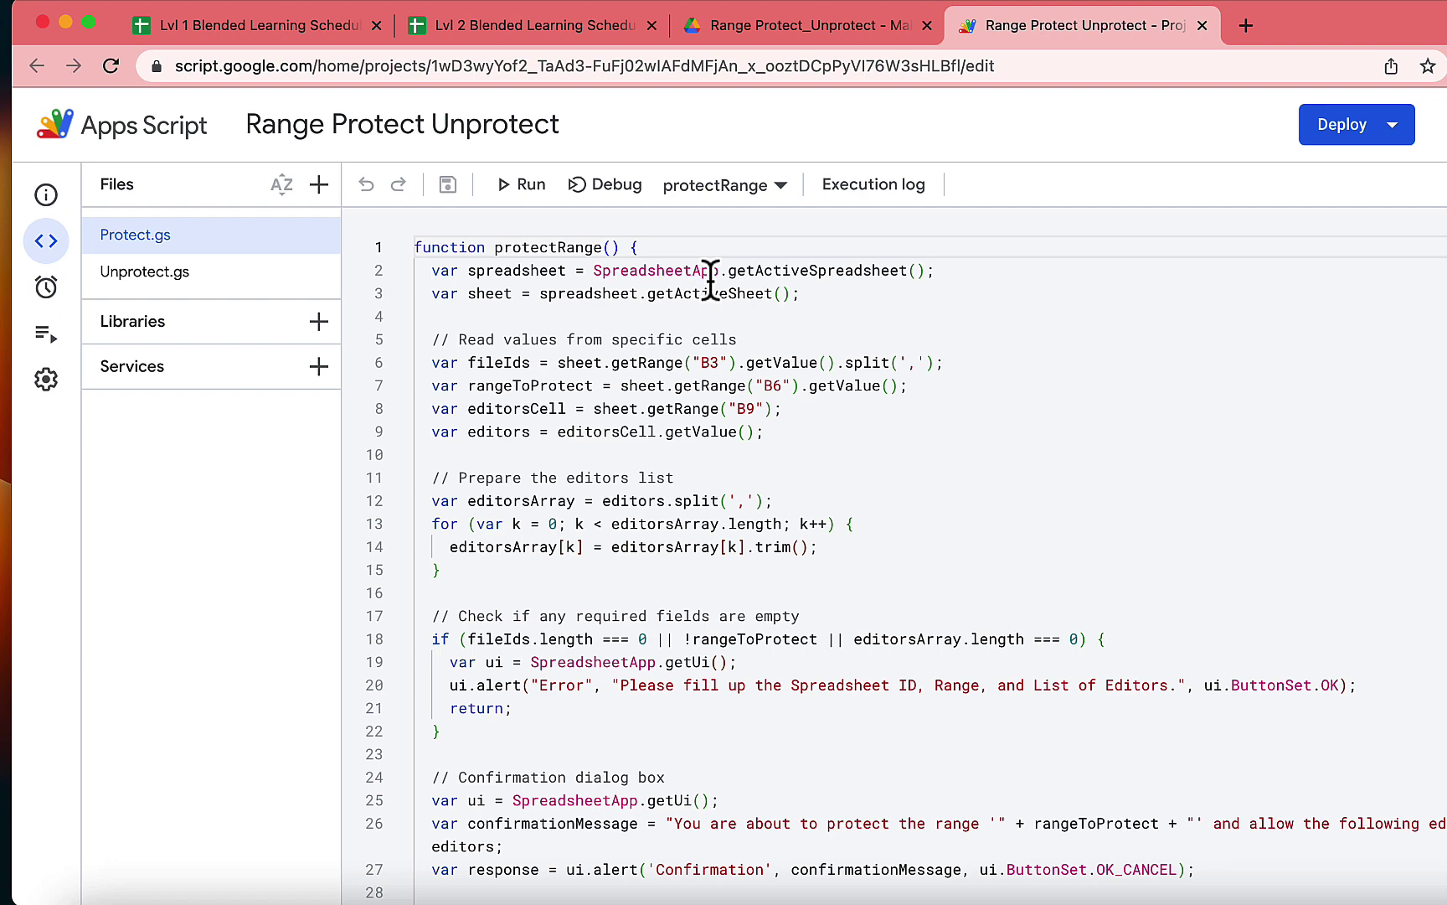
Make the template copy and point out its IDs (B3), range (B6) and editors (B9) fields.
{"action": "left_click", "coordinate": [1203, 25]}
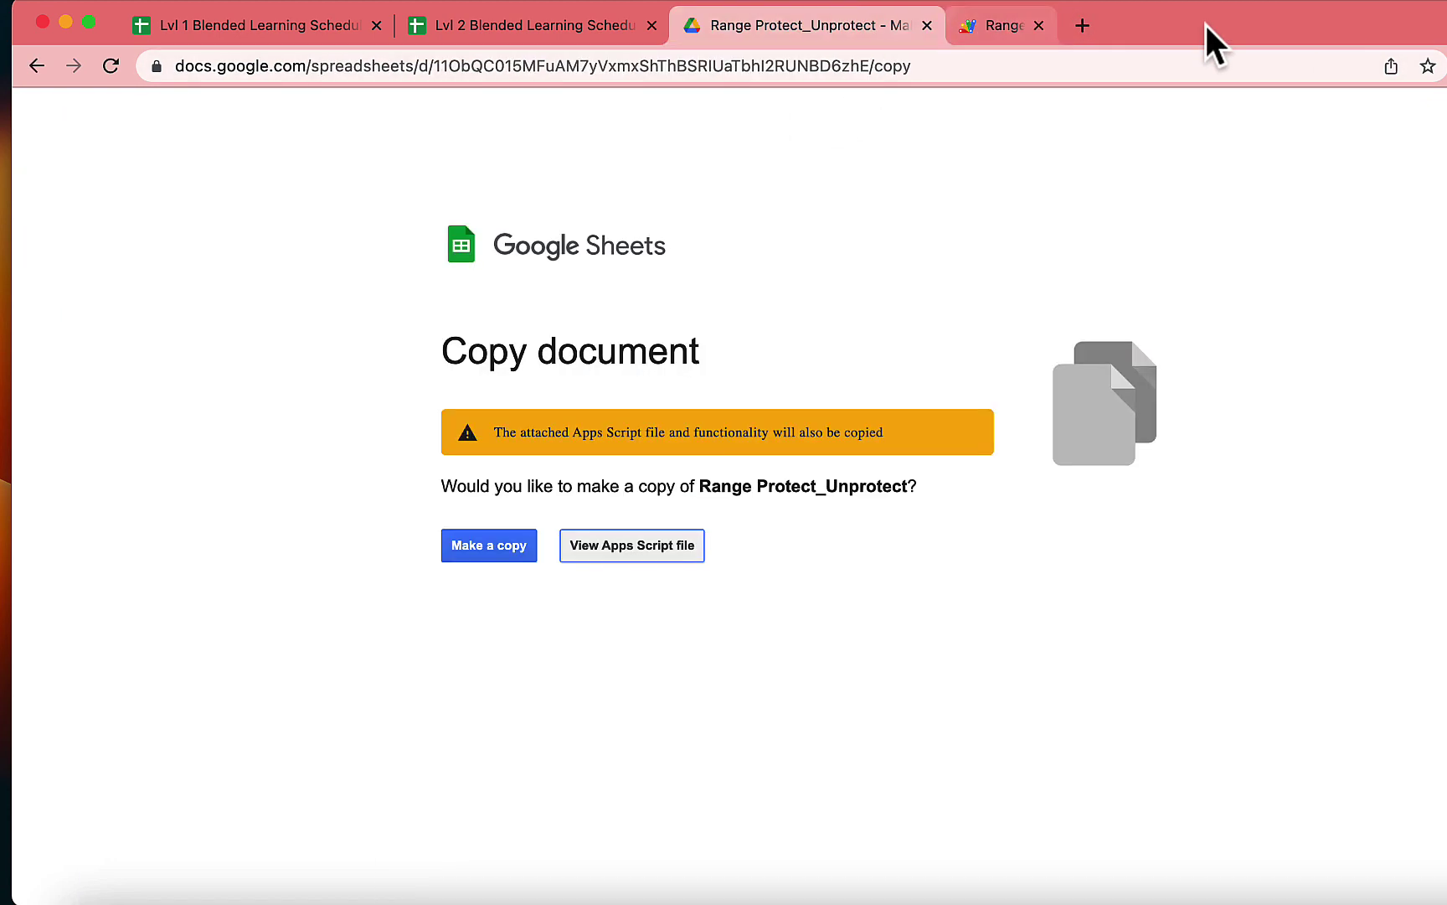
{"action": "left_click", "coordinate": [484, 544]}
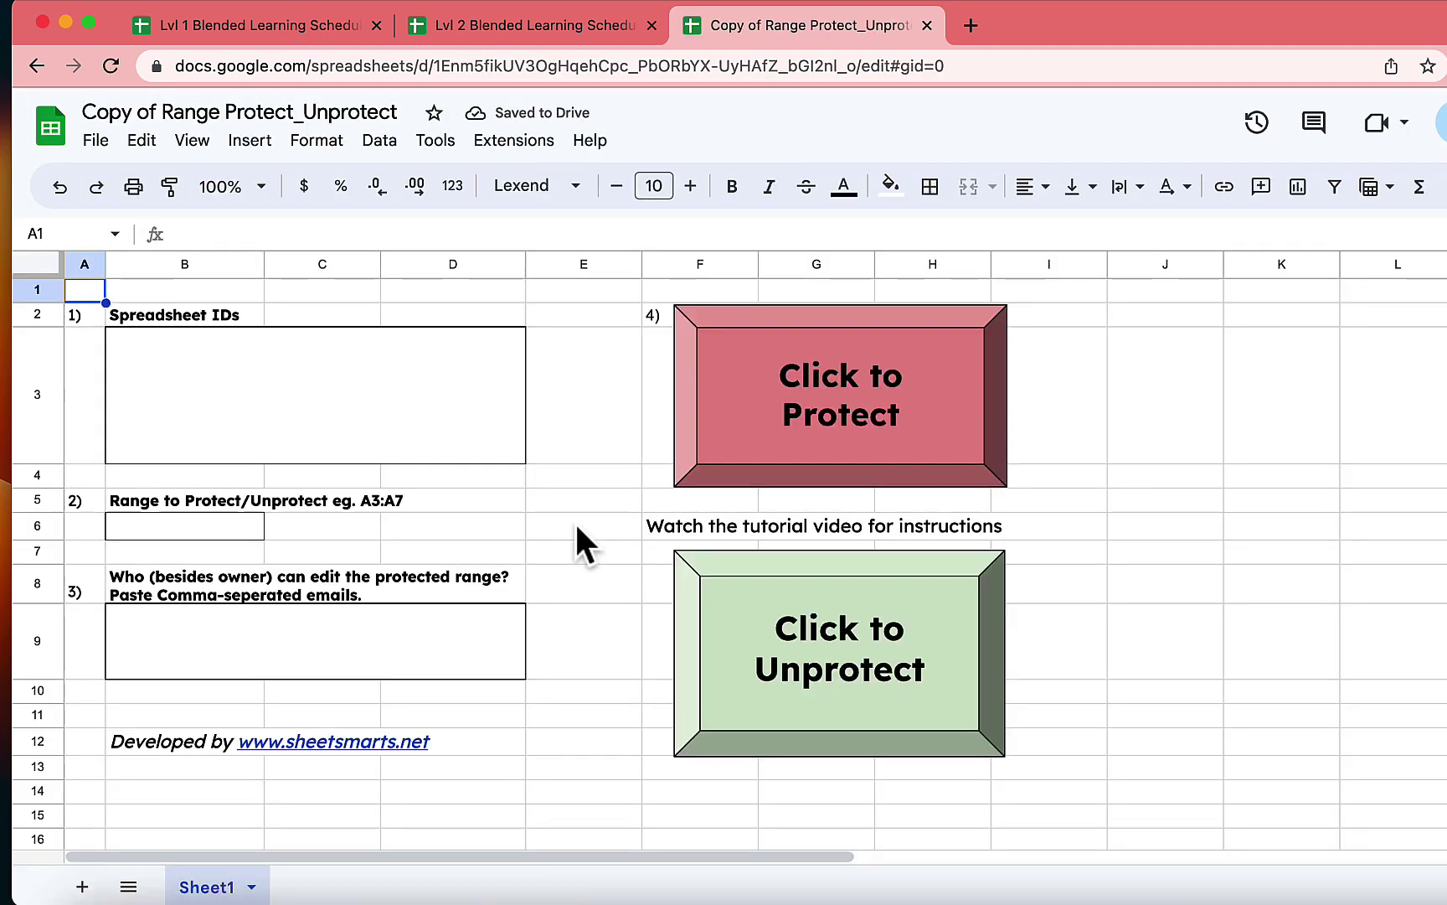
{"action": "left_click", "coordinate": [358, 428]}
{"action": "left_click", "coordinate": [236, 524]}
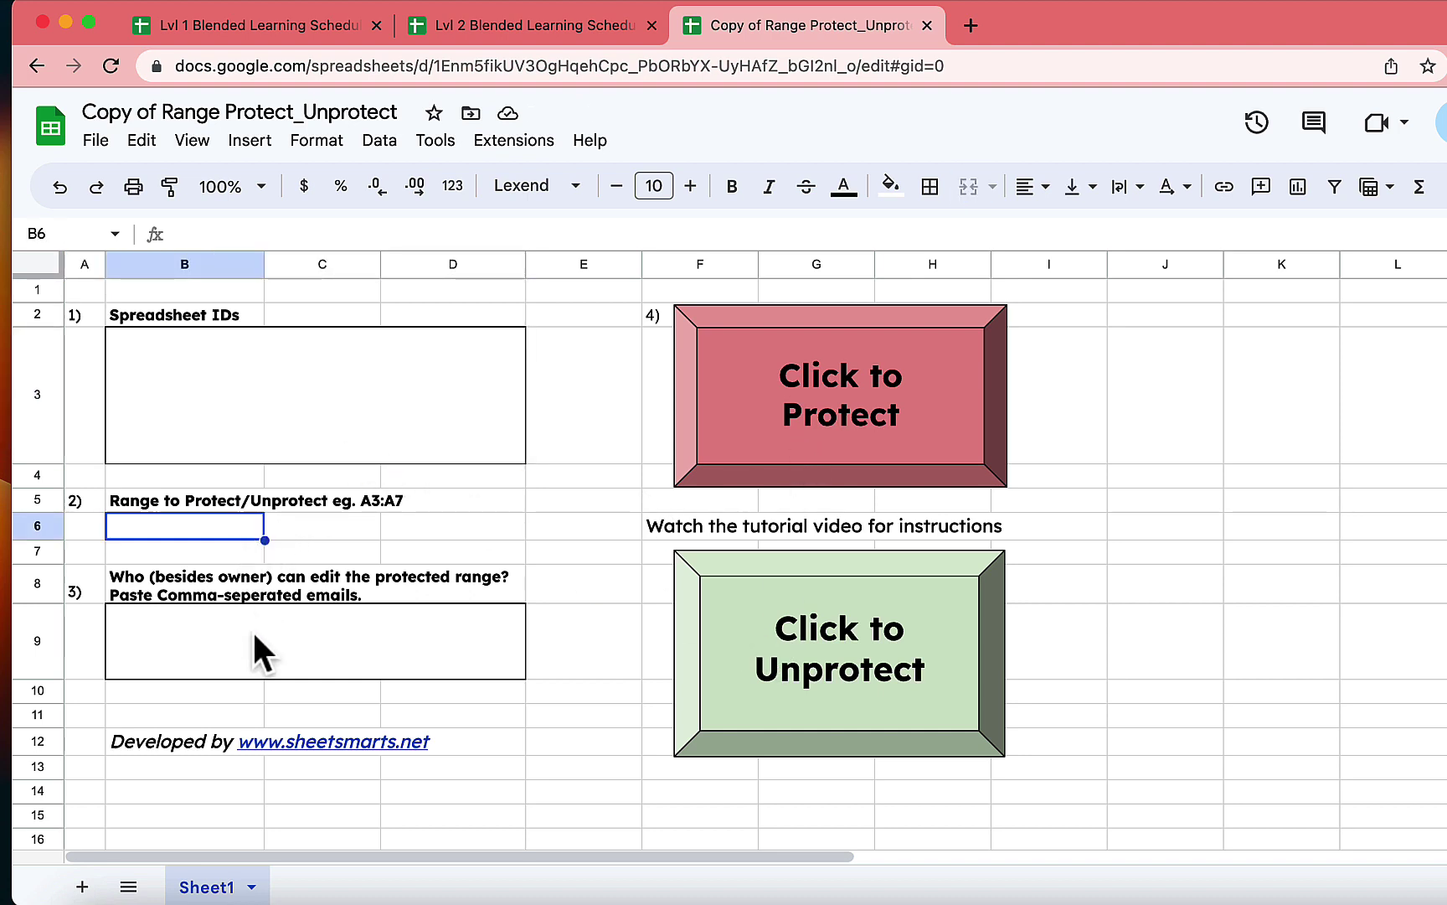
{"action": "left_click", "coordinate": [252, 634]}
{"action": "left_click", "coordinate": [264, 429]}
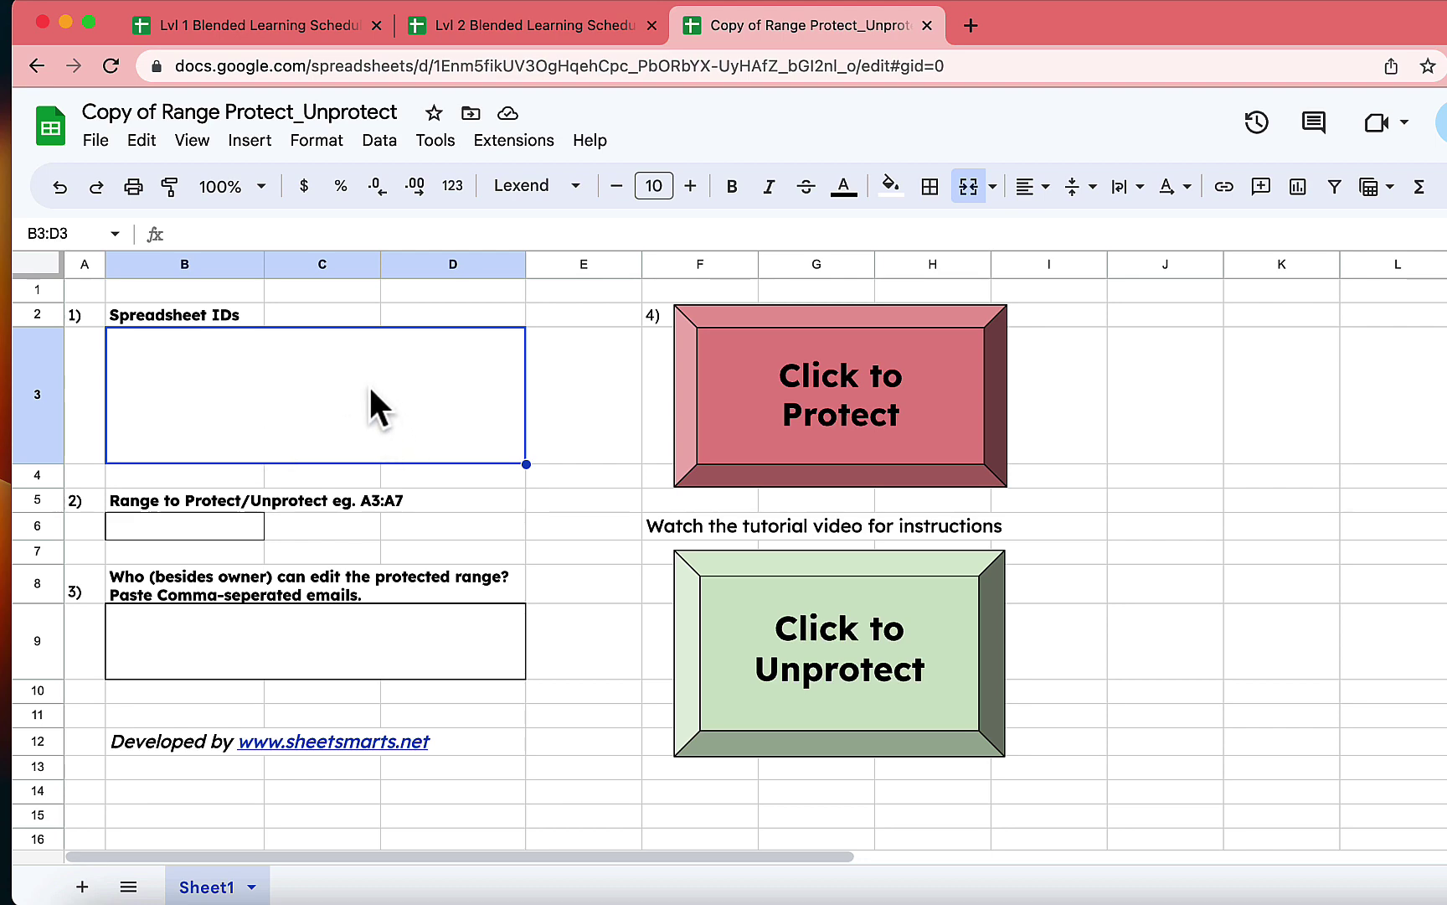
Browse Lvl 1 sheets 1BB, 1CC, 1AA and Lvl 2 sheets 2BB, 2AA, ending on Lvl 1.
{"action": "left_click", "coordinate": [262, 32]}
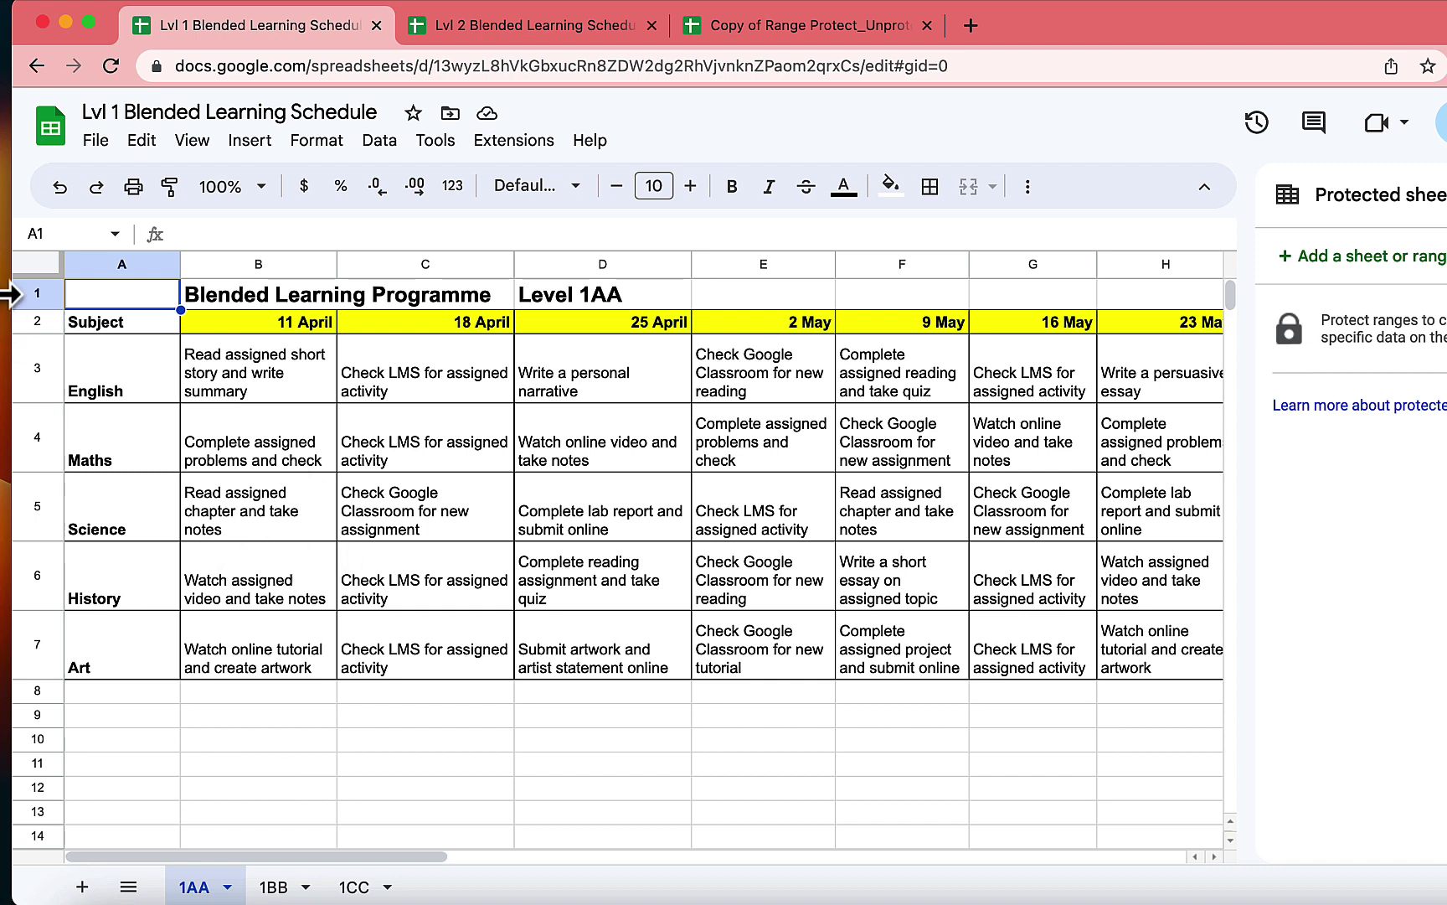
{"action": "left_click", "coordinate": [266, 887]}
{"action": "left_click", "coordinate": [350, 886]}
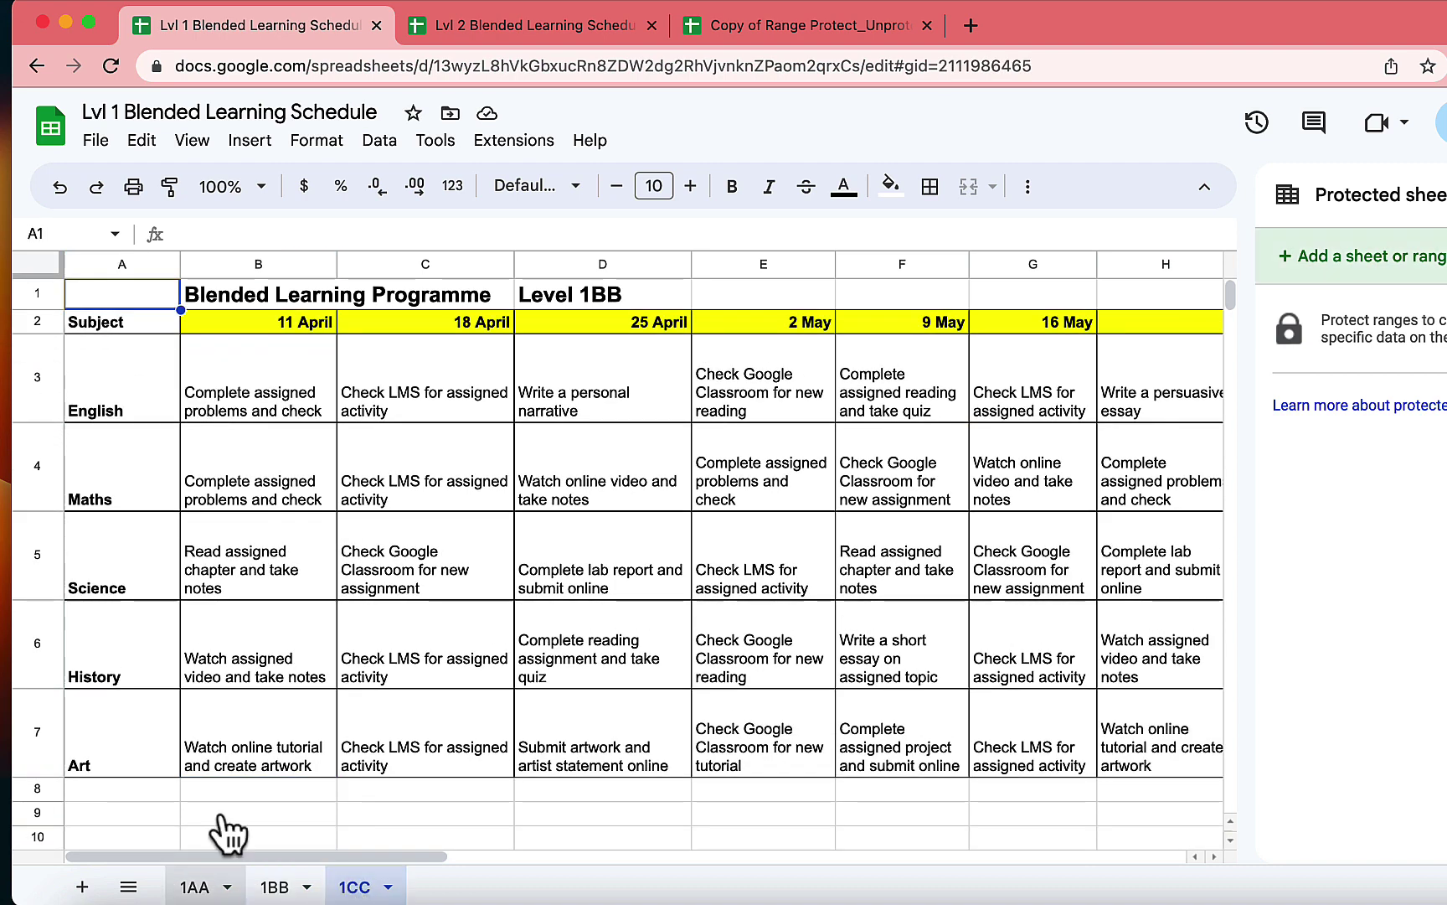
{"action": "left_click", "coordinate": [197, 887]}
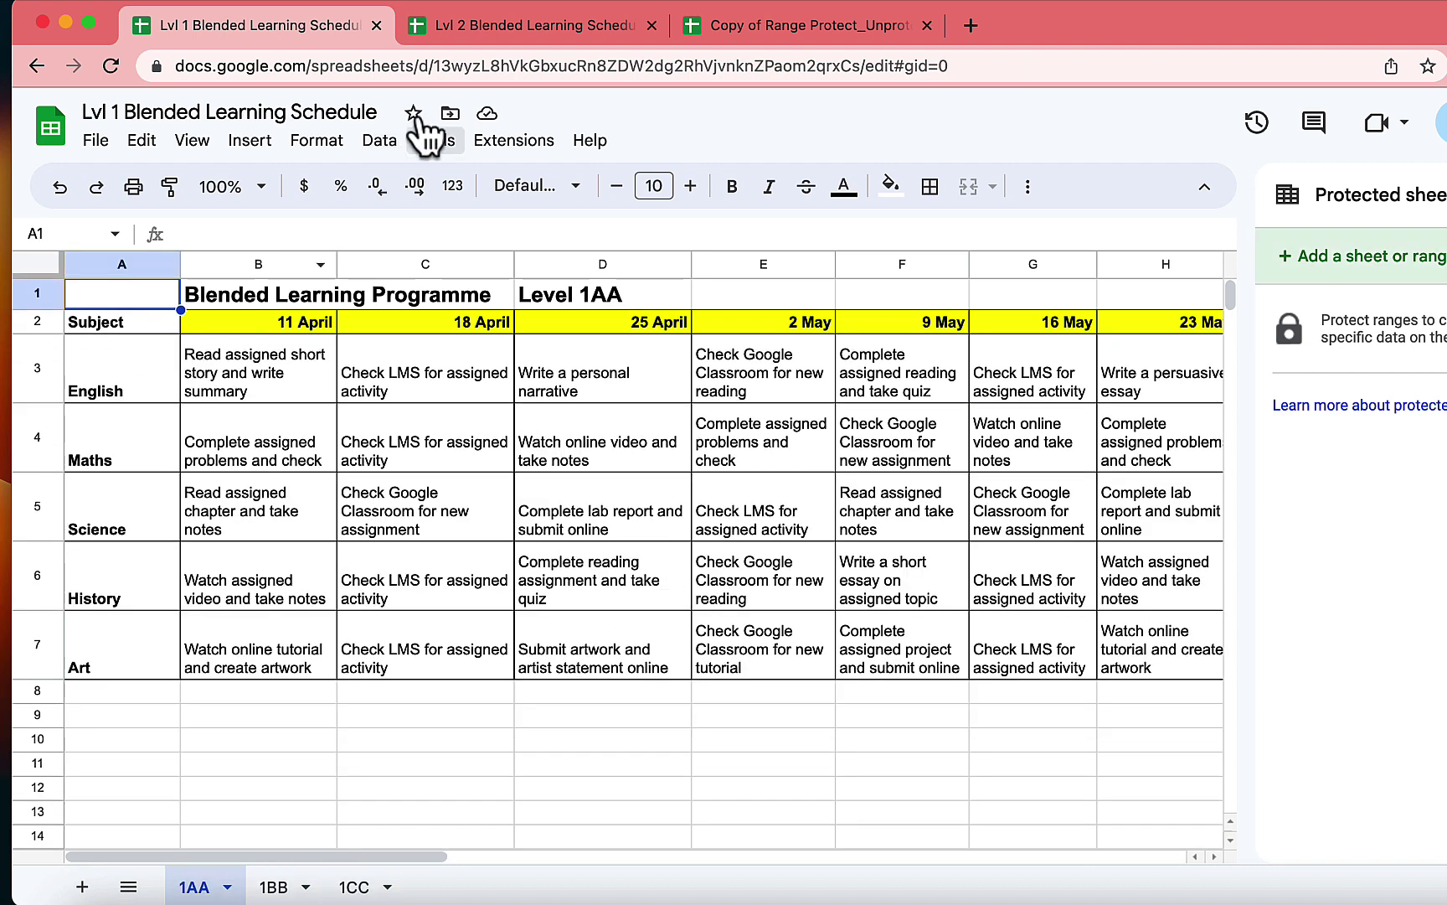
{"action": "left_click", "coordinate": [473, 26]}
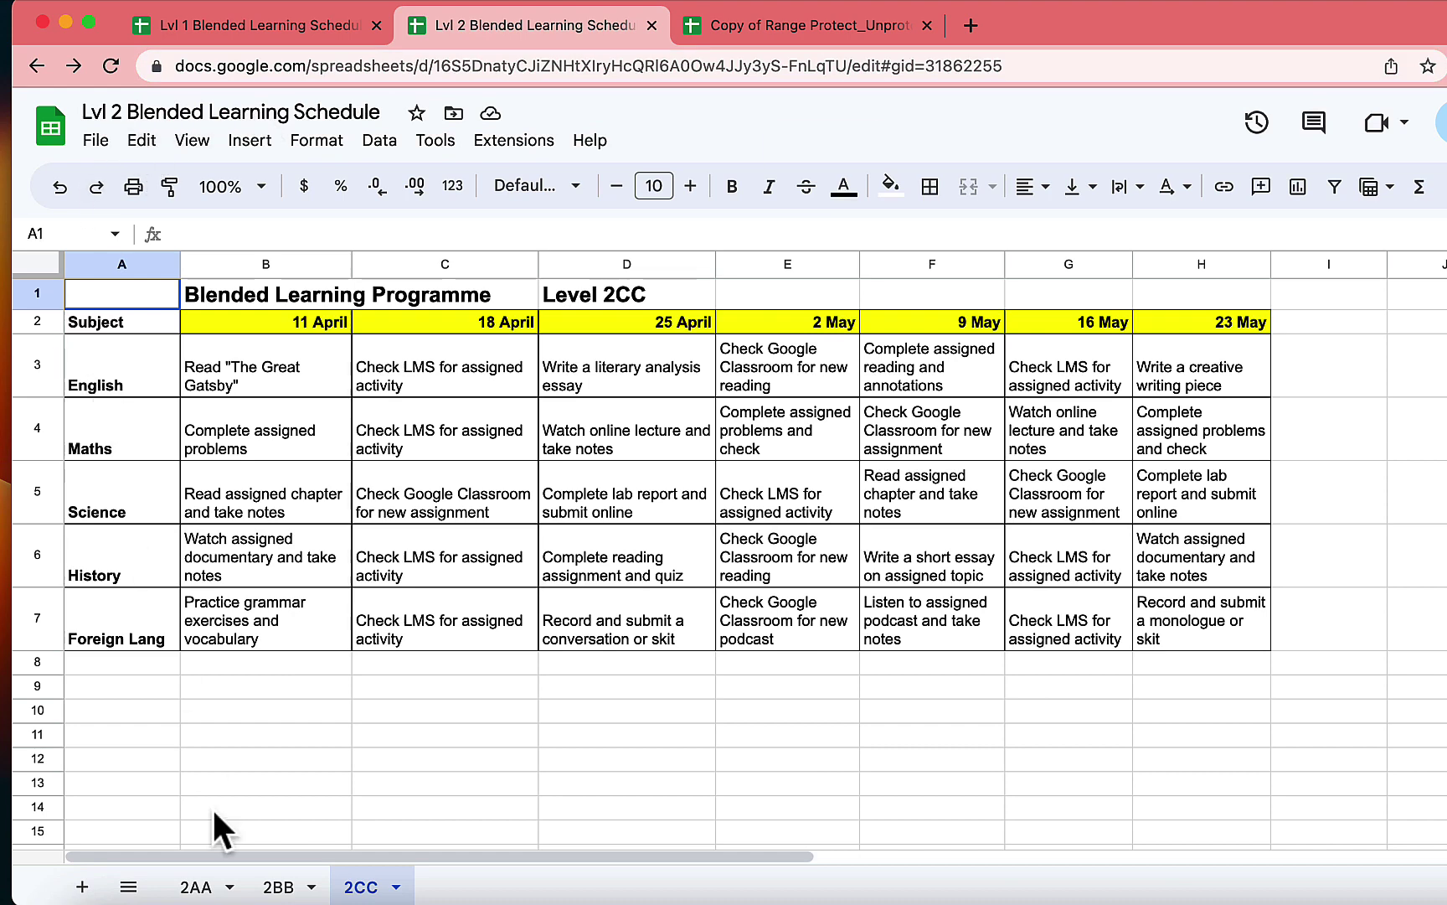
{"action": "left_click", "coordinate": [266, 888]}
{"action": "left_click", "coordinate": [198, 888]}
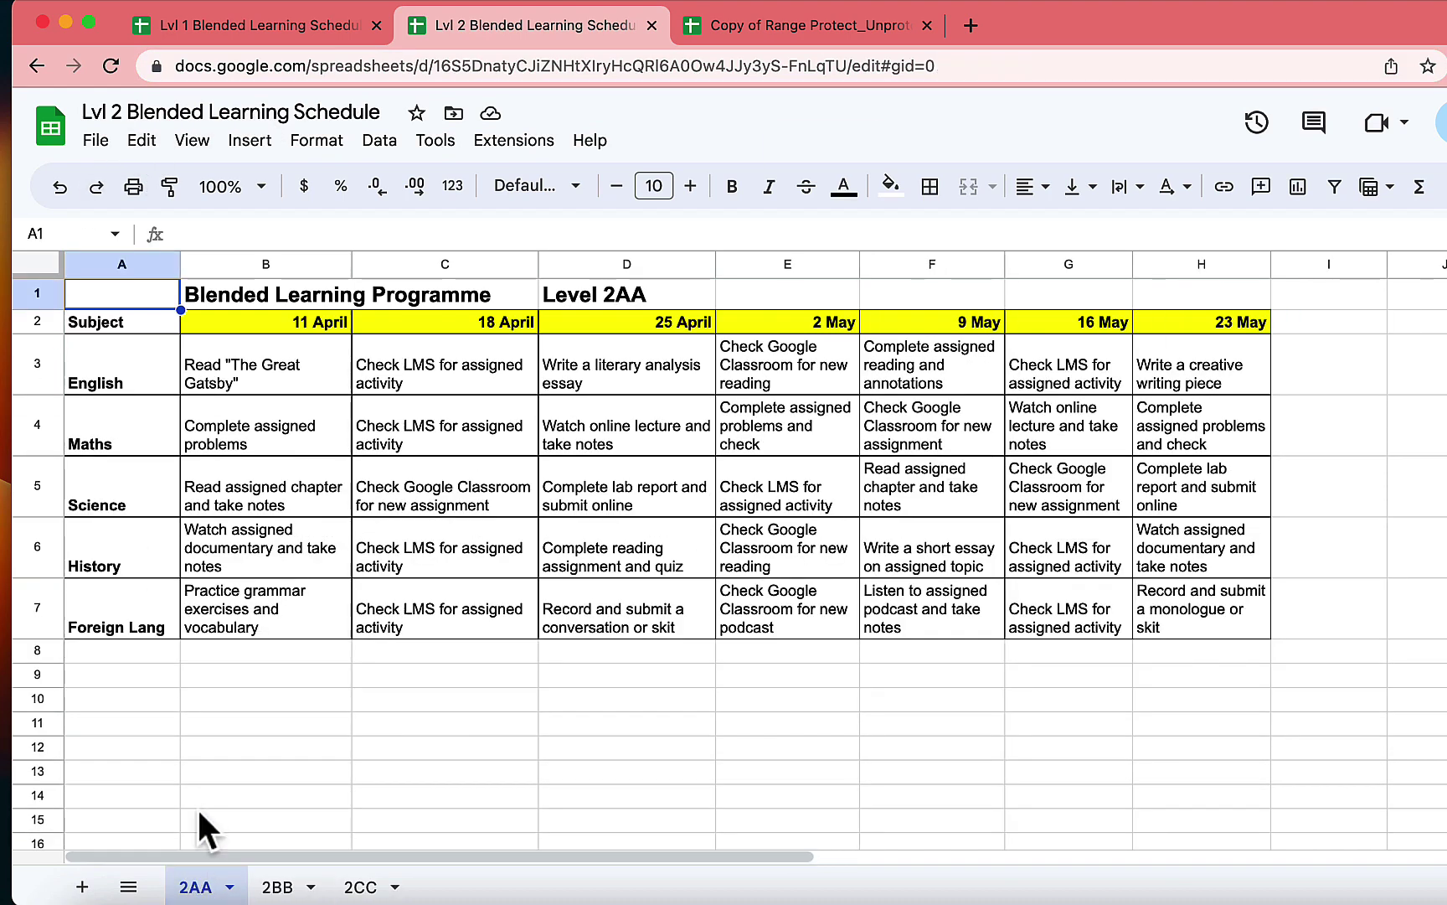
{"action": "left_click", "coordinate": [258, 27]}
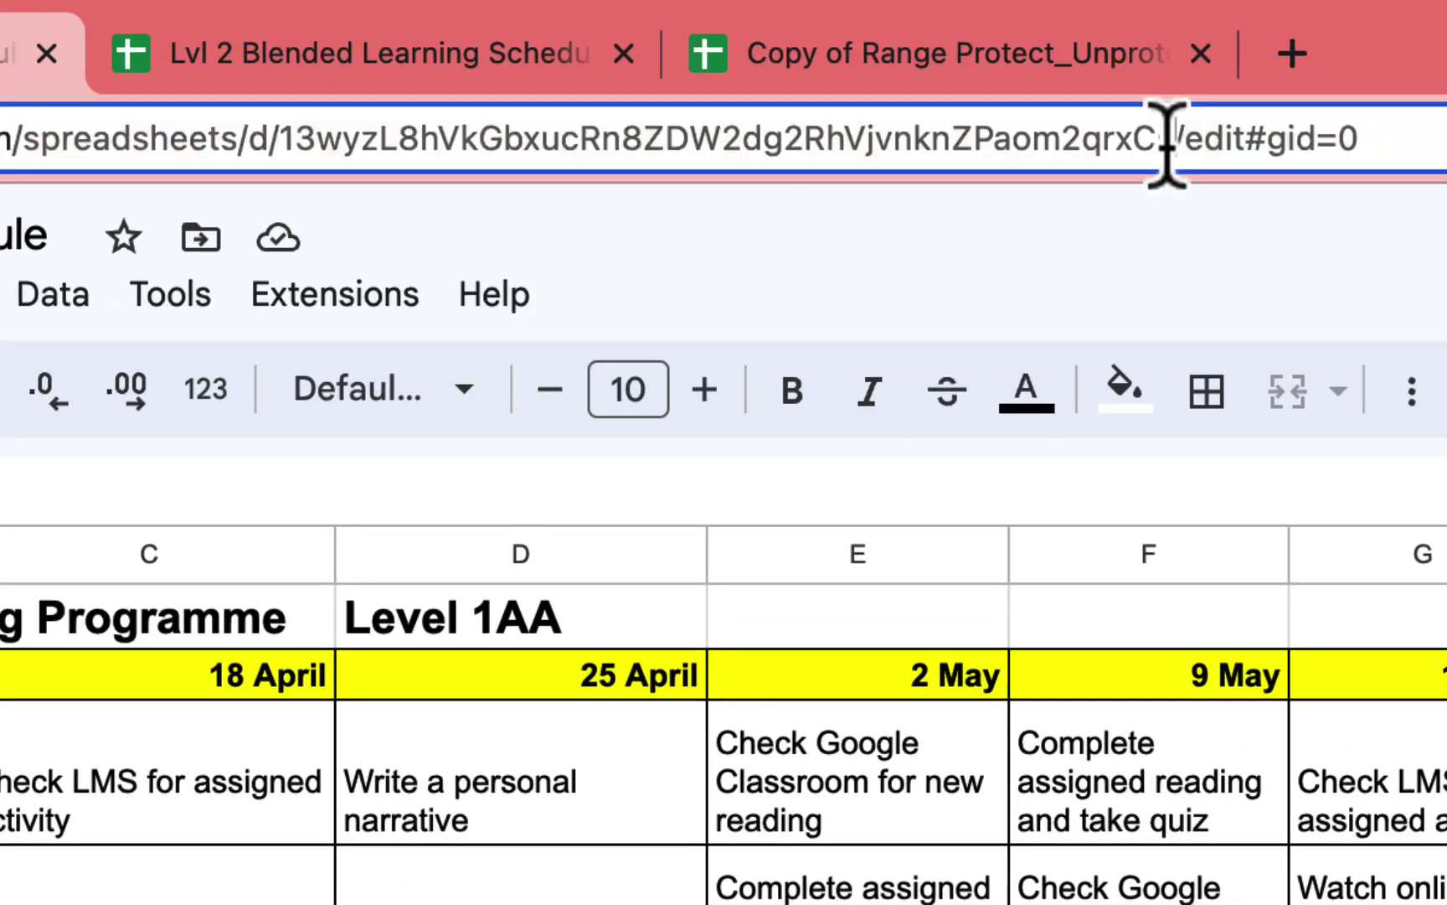
Copy the Lvl 1 schedule's ID from its URL and paste it, followed by a comma, into B3.
{"action": "left_click_drag", "start_coordinate": [1024, 98], "coordinate": [558, 108]}
{"action": "left_click_drag", "start_coordinate": [508, 159], "coordinate": [284, 146]}
{"action": "key", "text": "super+c"}
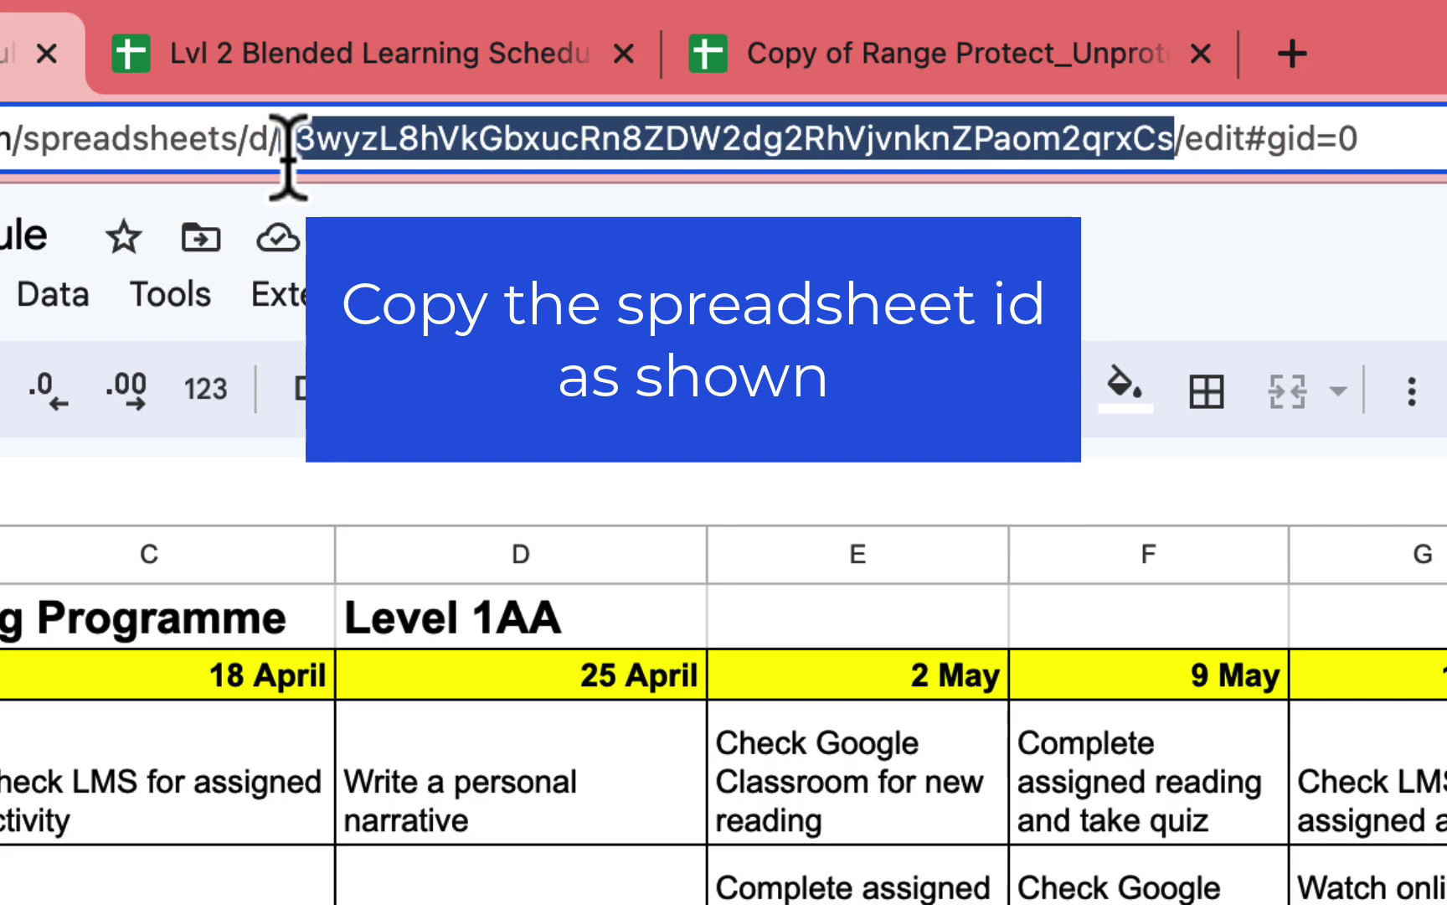
{"action": "left_click", "coordinate": [863, 55]}
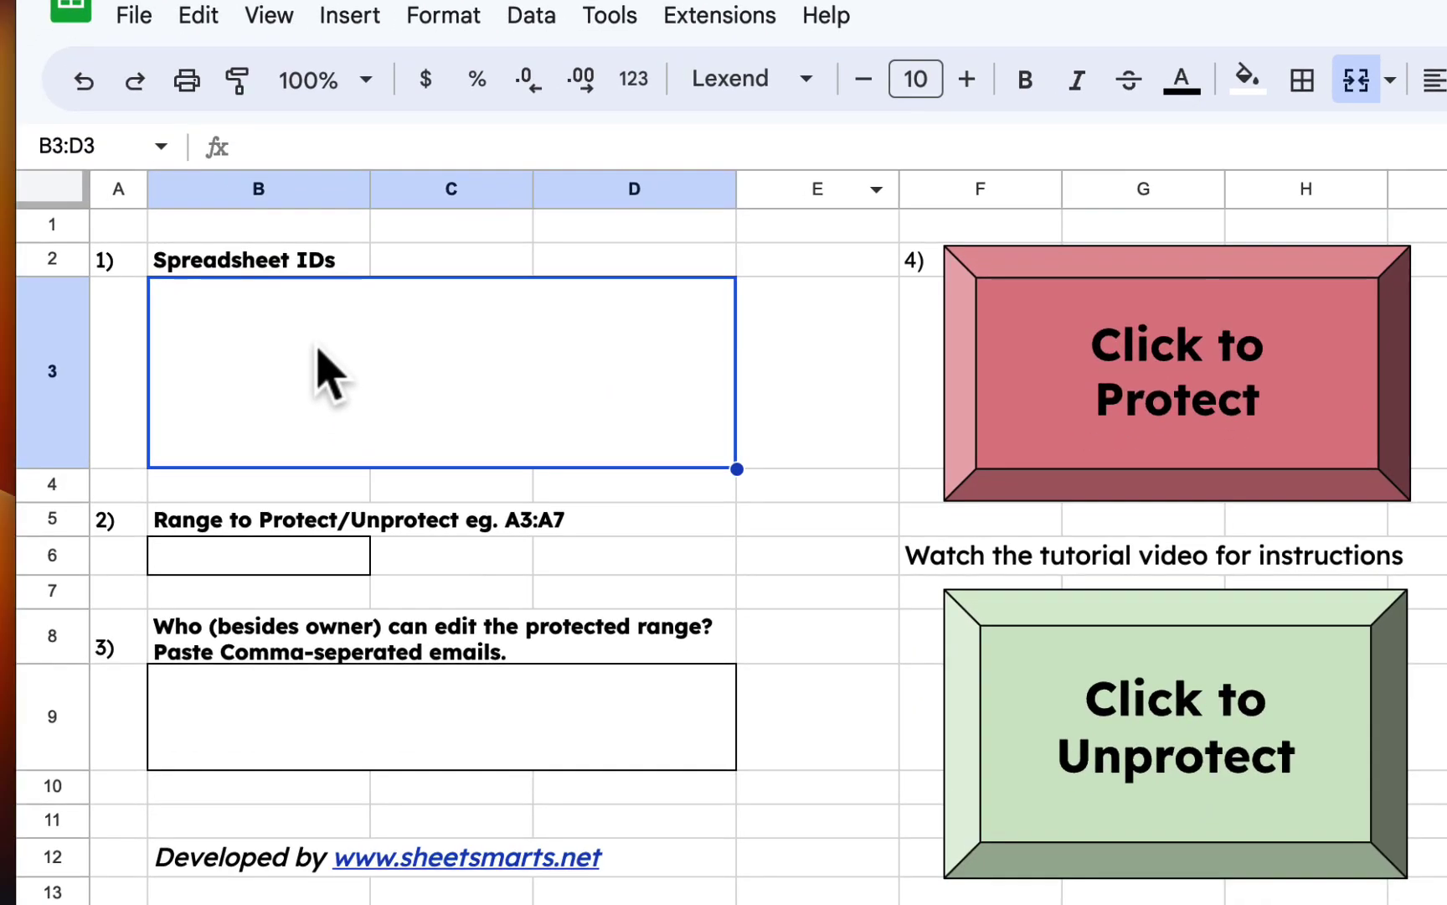
{"action": "double_click", "coordinate": [293, 428]}
{"action": "key", "text": "super+v"}
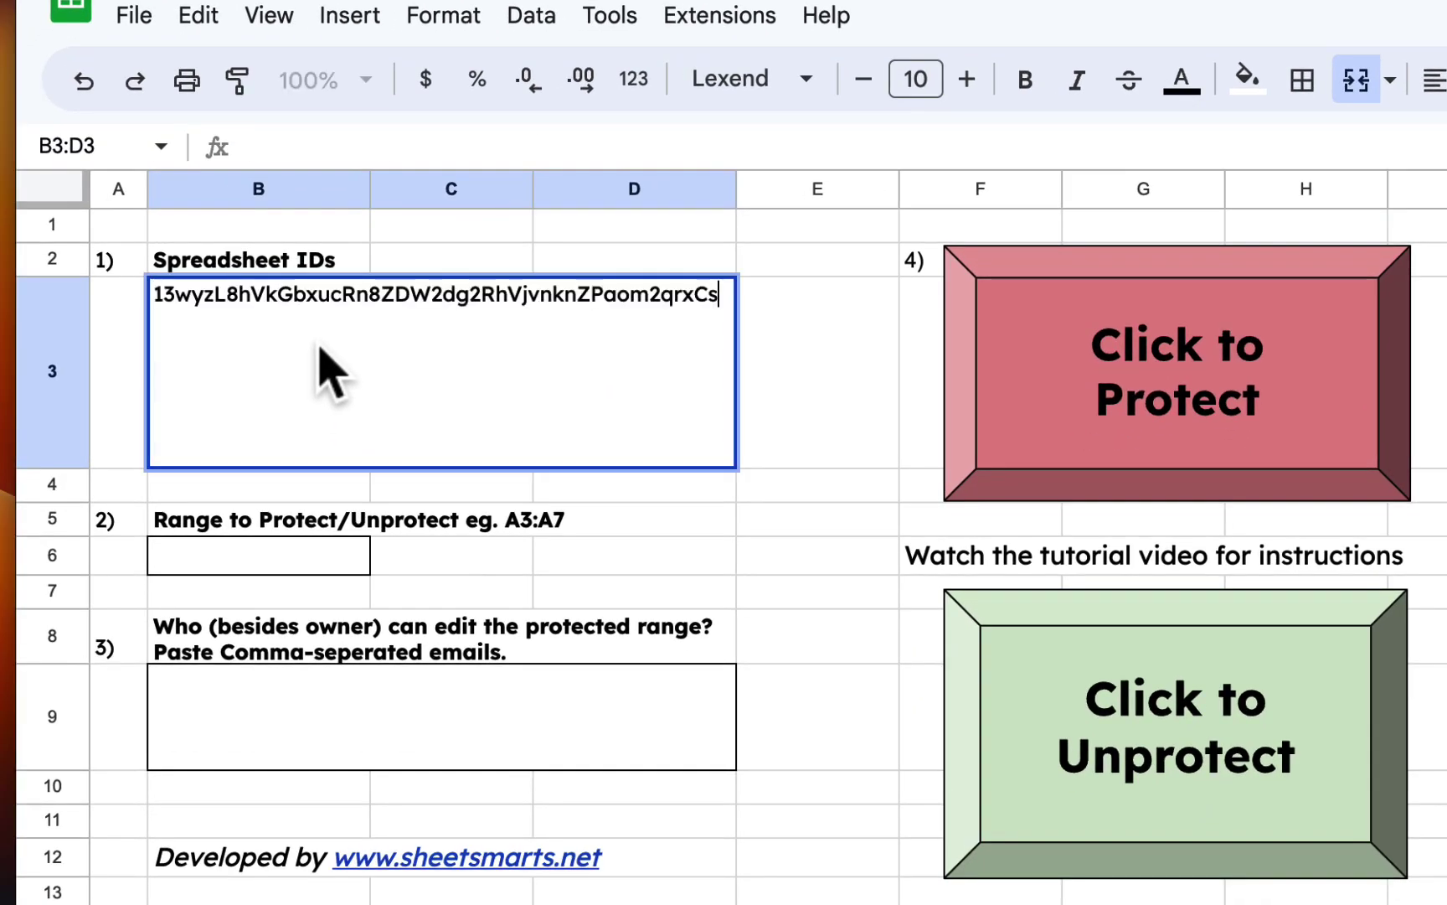
{"action": "type", "text": ","}
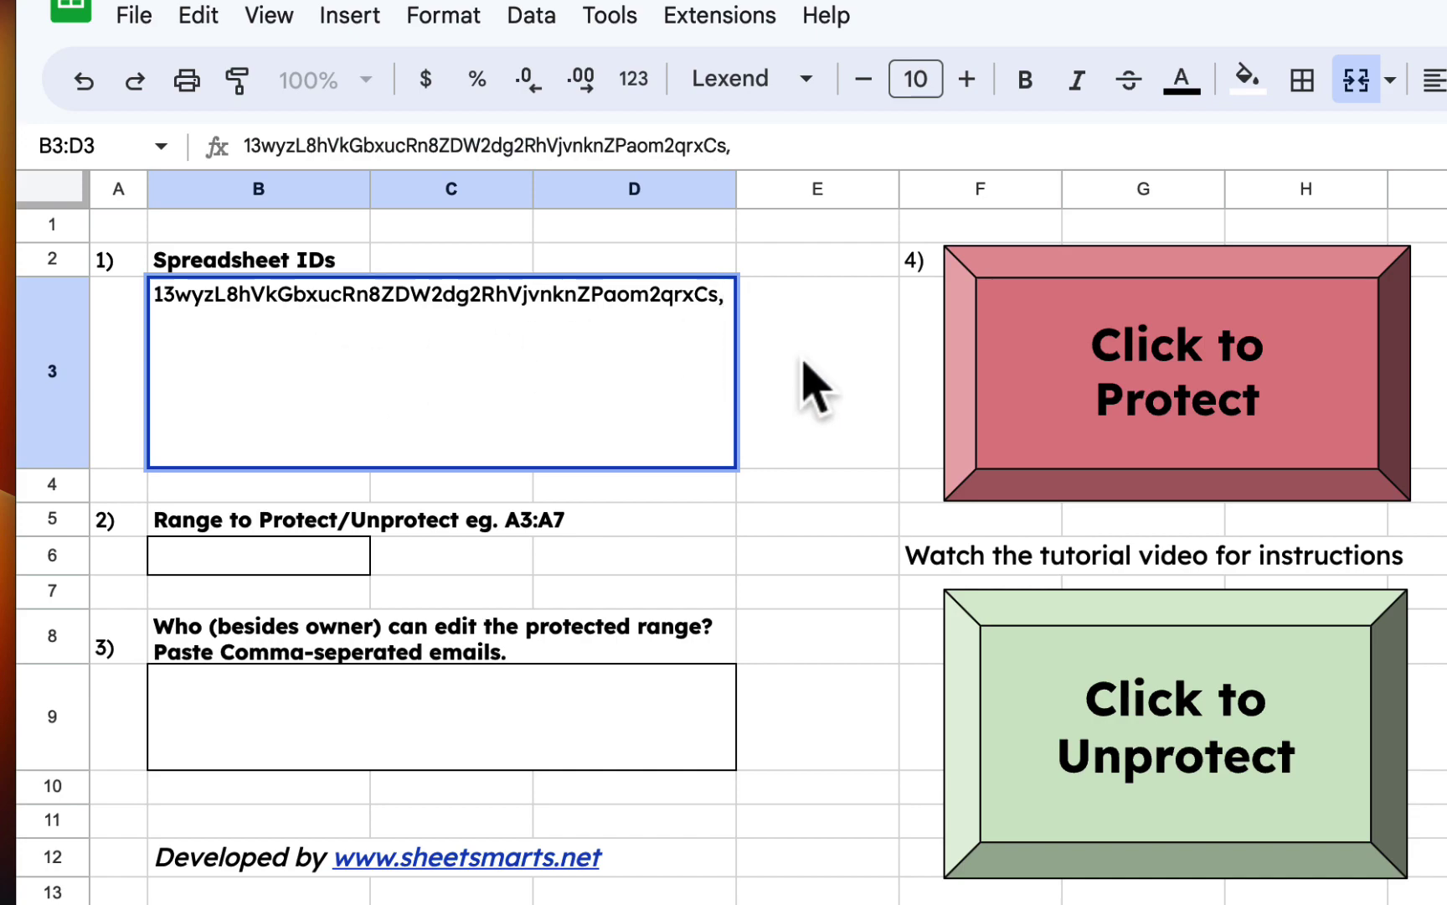
{"action": "left_click", "coordinate": [811, 337]}
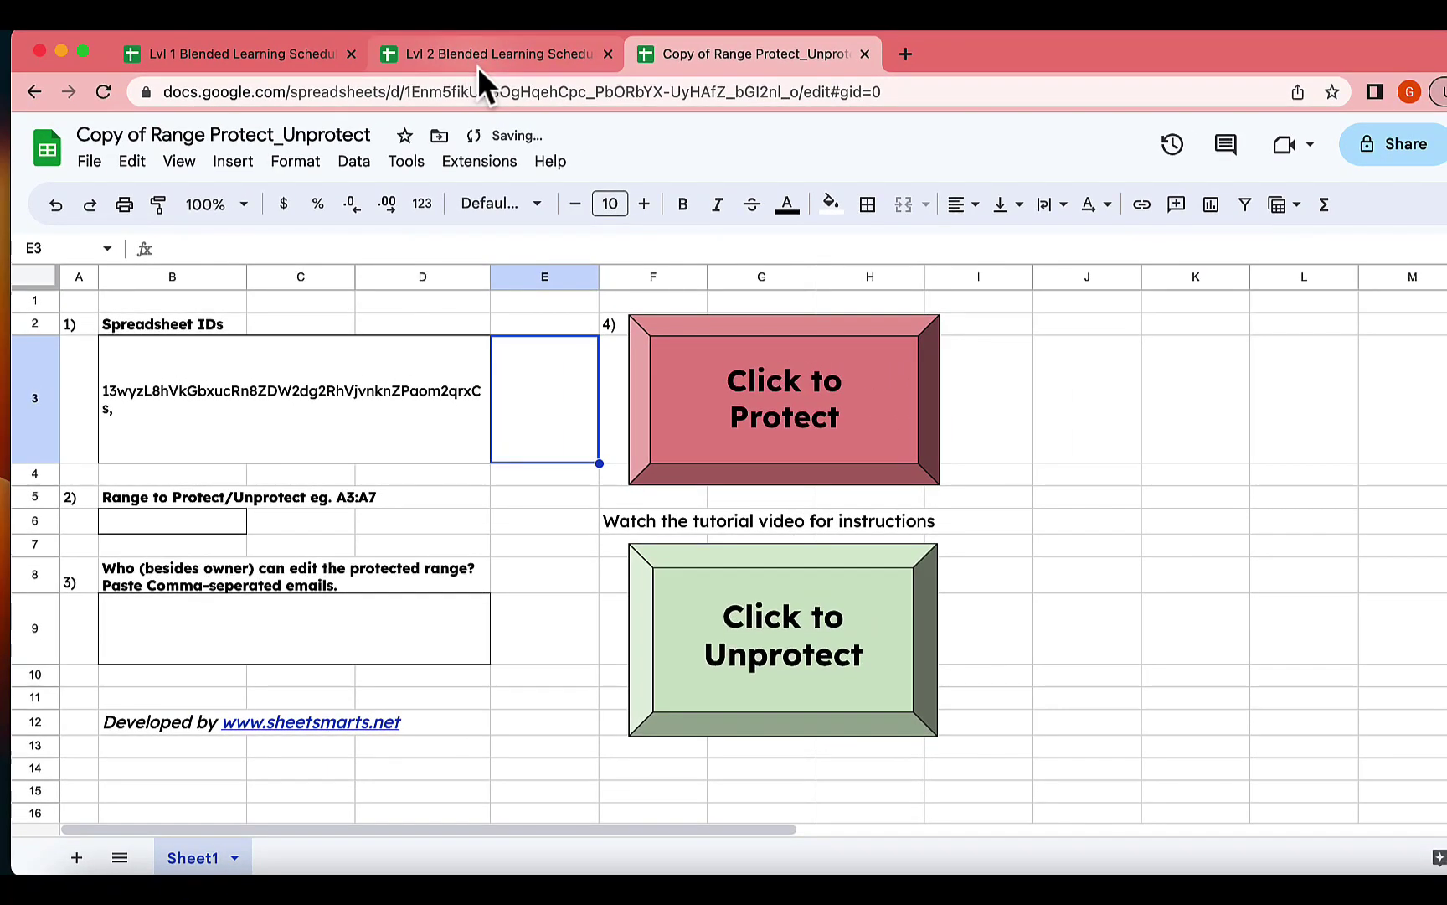
Copy the Lvl 2 schedule's ID and append it after the comma in the Spreadsheet IDs box.
{"action": "left_click", "coordinate": [481, 66]}
{"action": "left_click_drag", "start_coordinate": [390, 91], "coordinate": [783, 76]}
{"action": "key", "text": "super+c"}
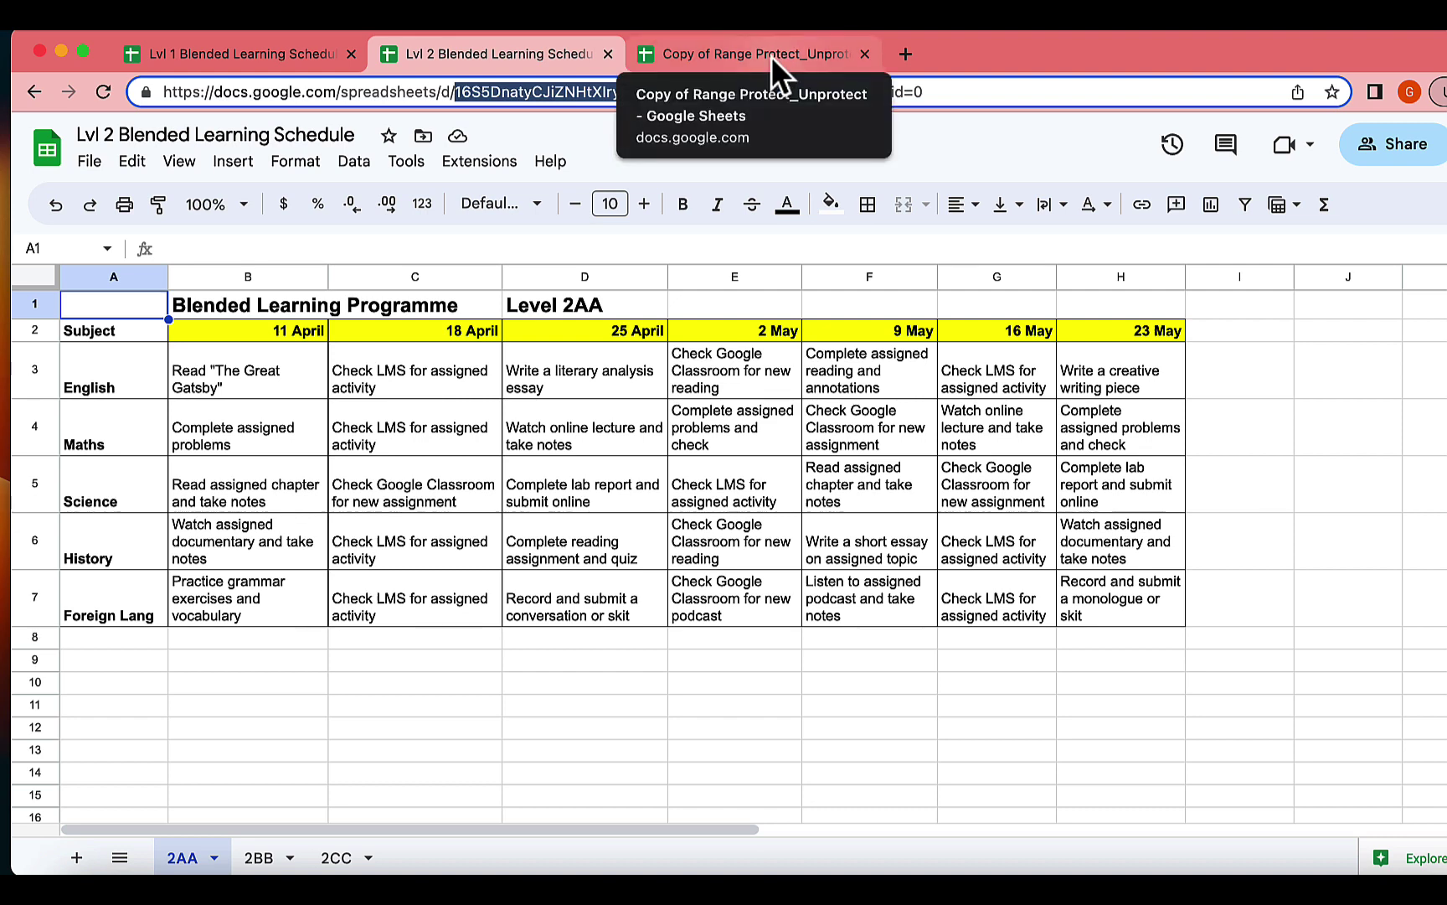
{"action": "left_click", "coordinate": [769, 56]}
{"action": "double_click", "coordinate": [199, 410]}
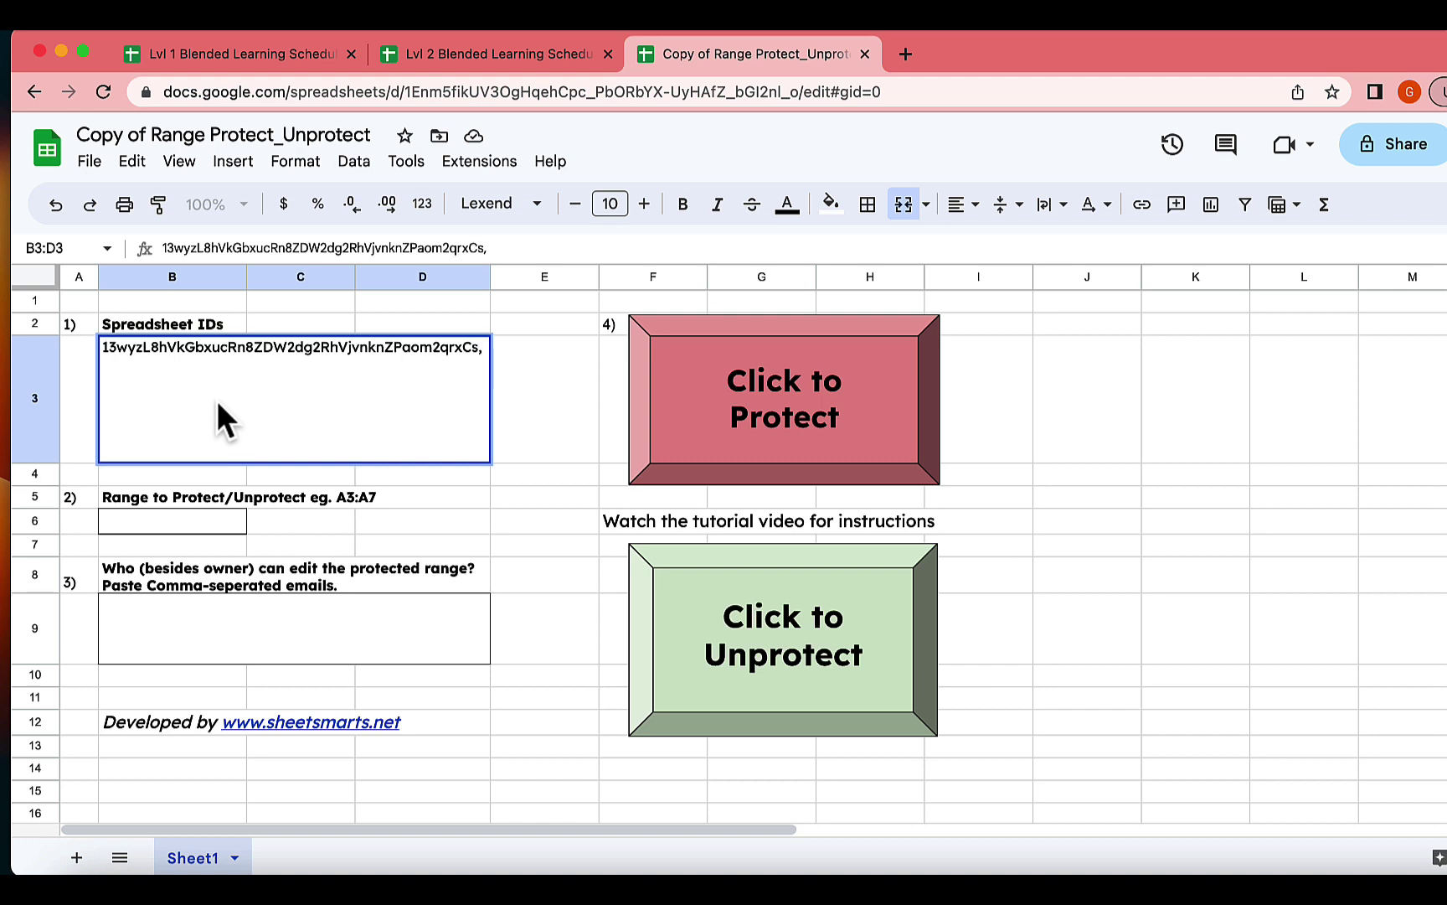
{"action": "key", "text": "super+v"}
{"action": "left_click", "coordinate": [407, 481]}
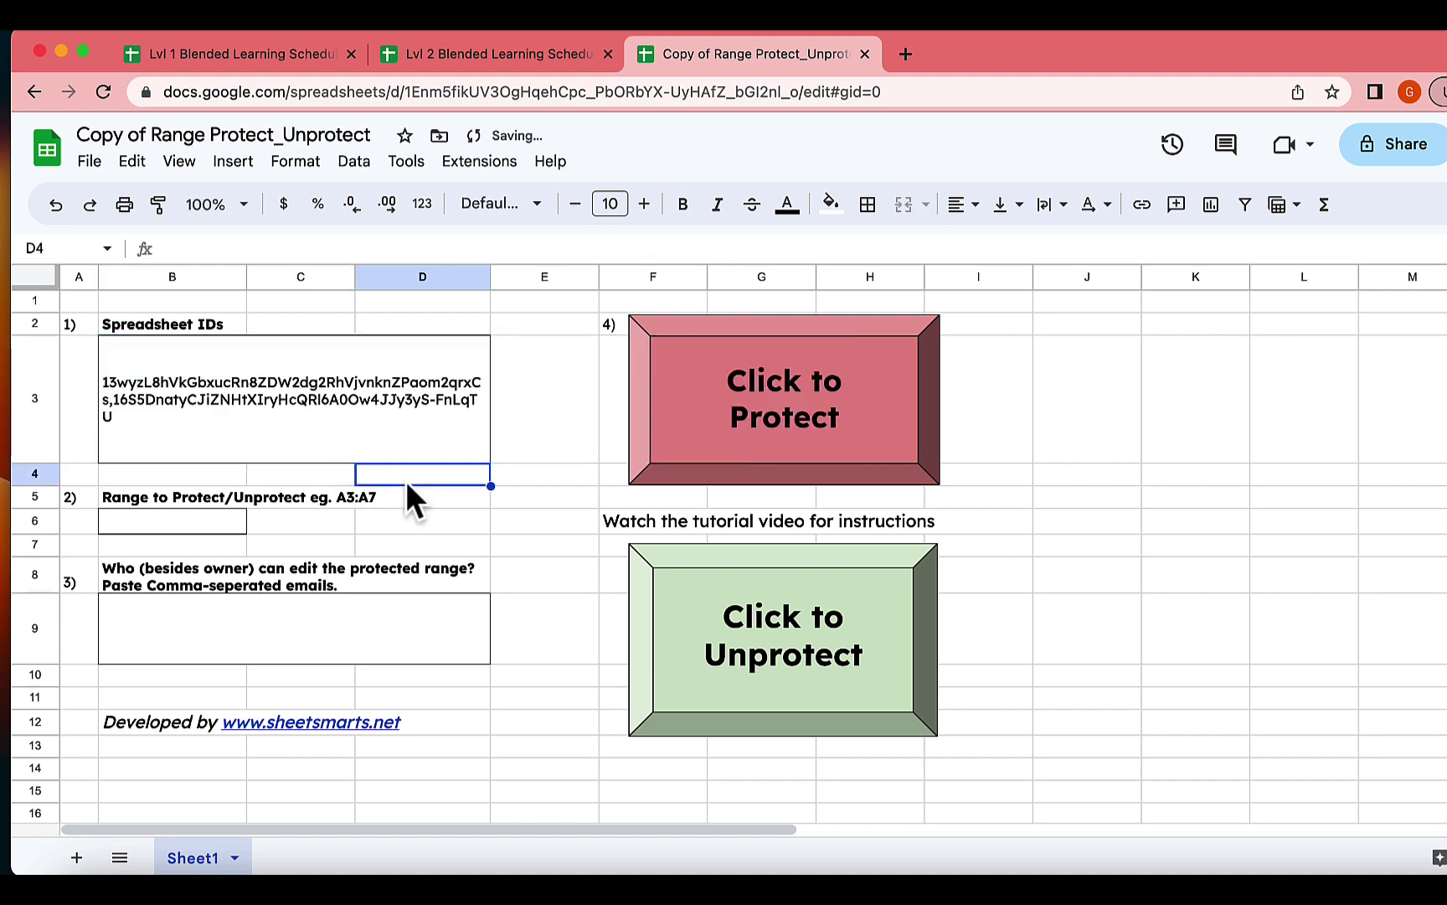
Enter A3:A7 as the range to protect and one editor's e-mail address in the editors box.
{"action": "left_click", "coordinate": [128, 517]}
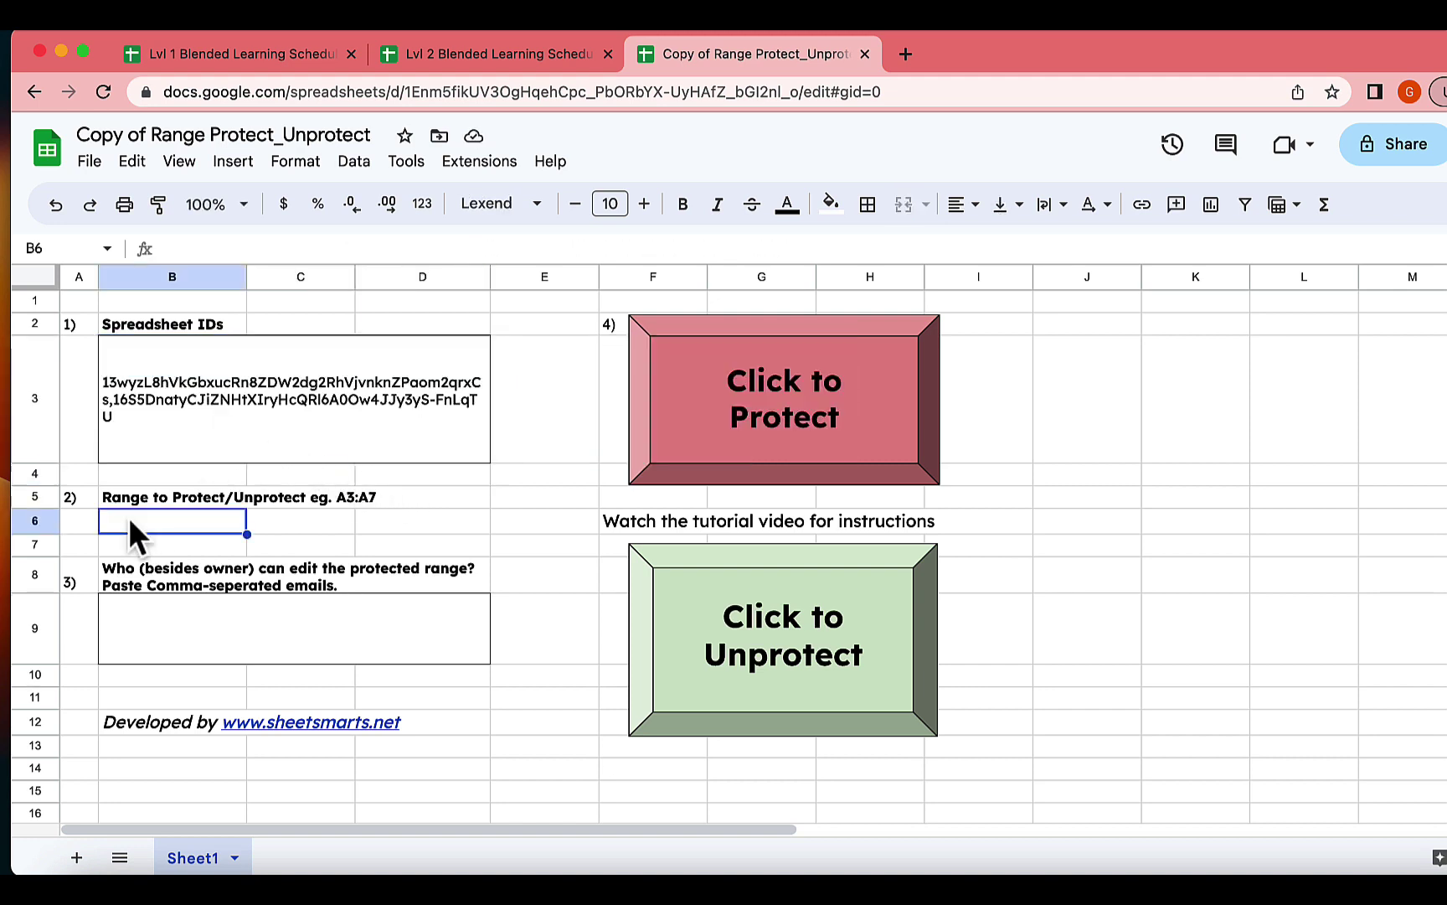
{"action": "type", "text": "A3"}
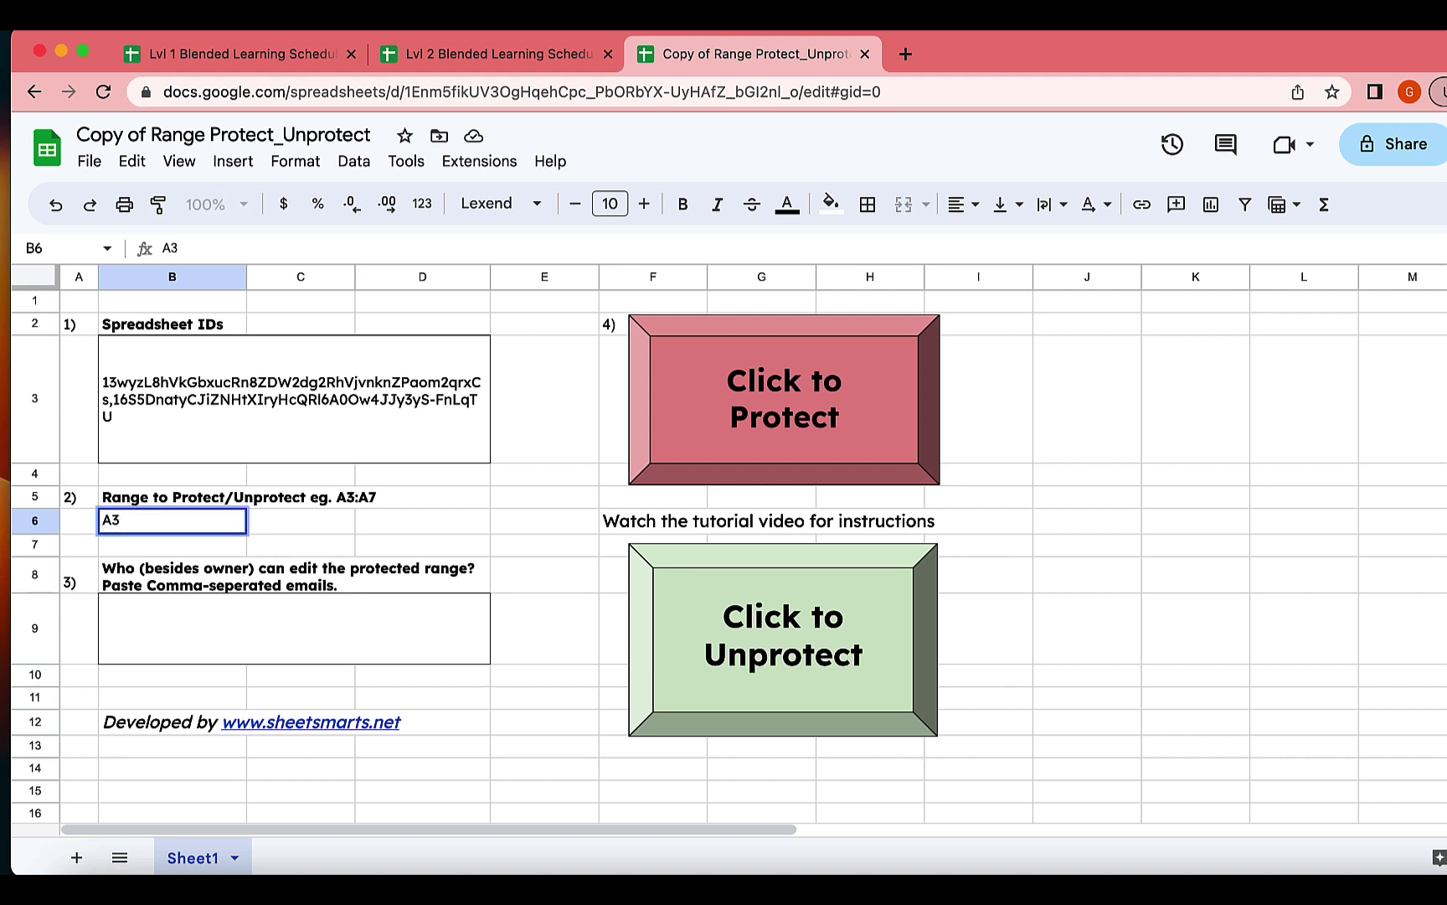
{"action": "type", "text": ":A7"}
{"action": "left_click", "coordinate": [178, 612]}
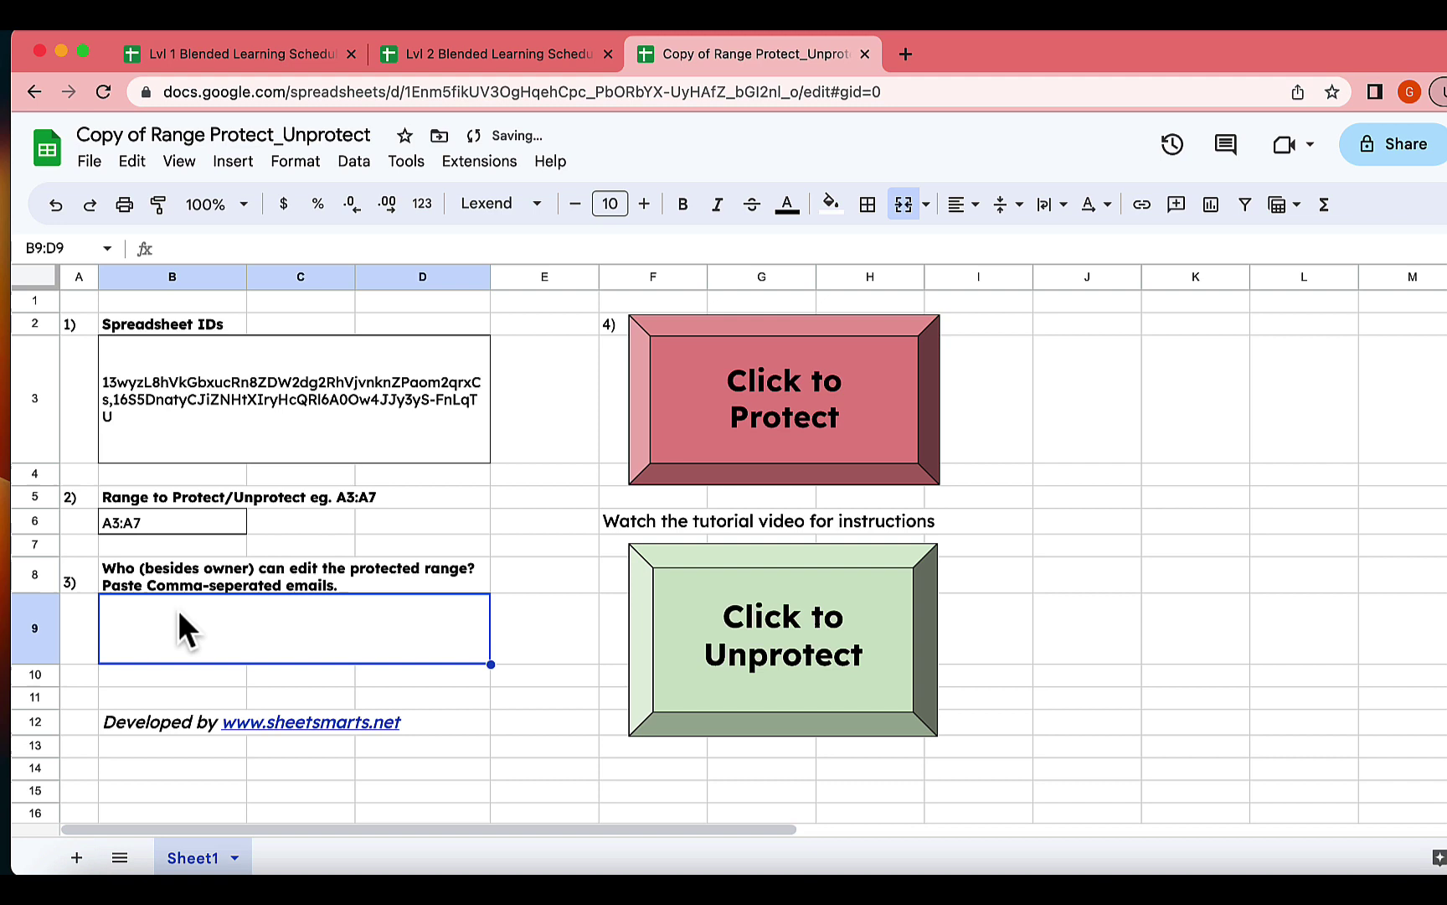
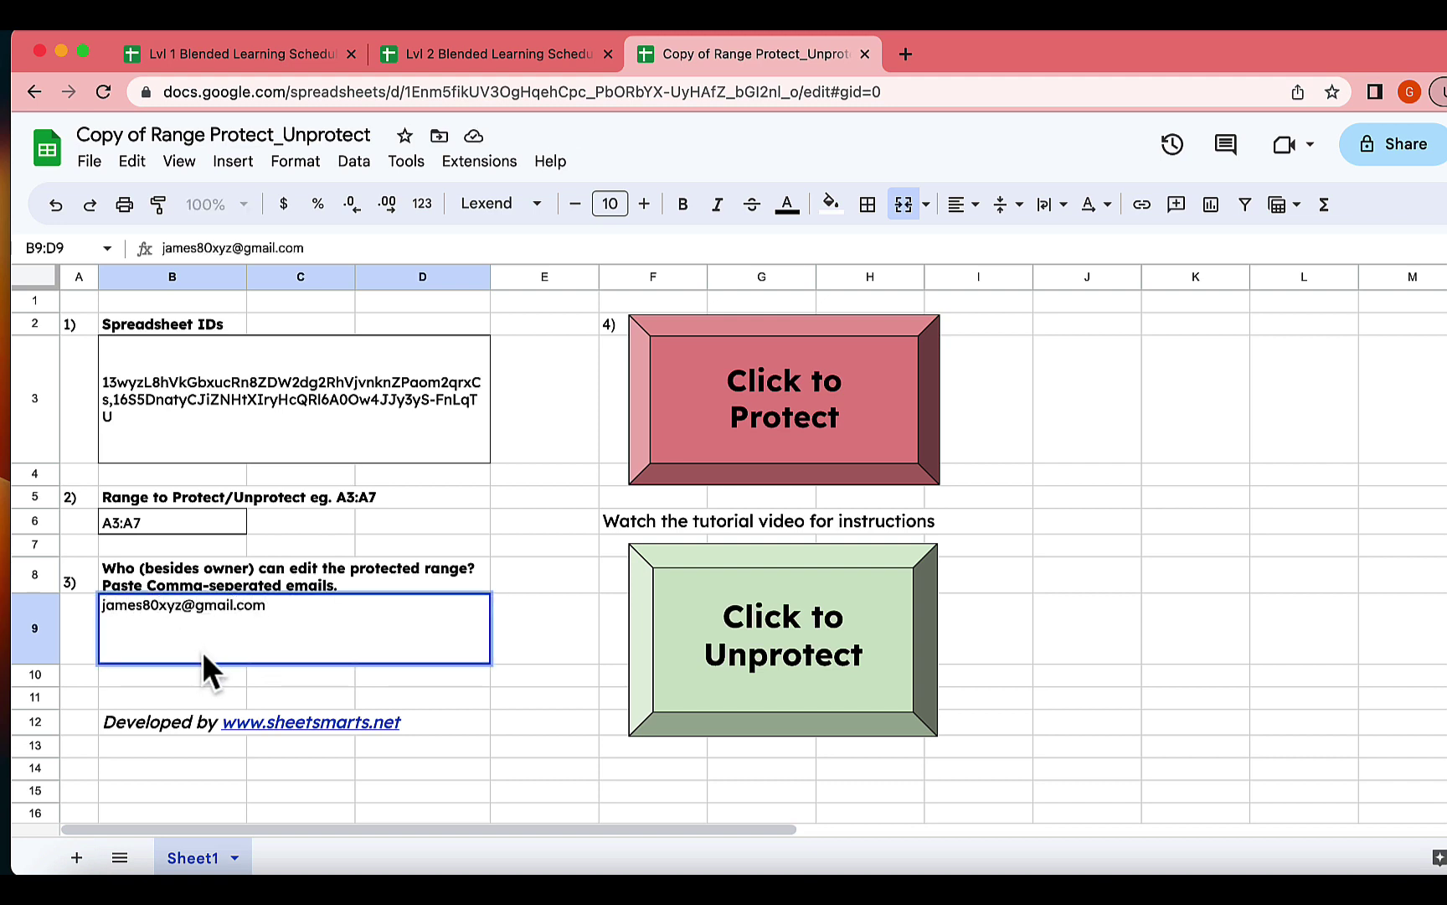
{"action": "key", "text": "Return"}
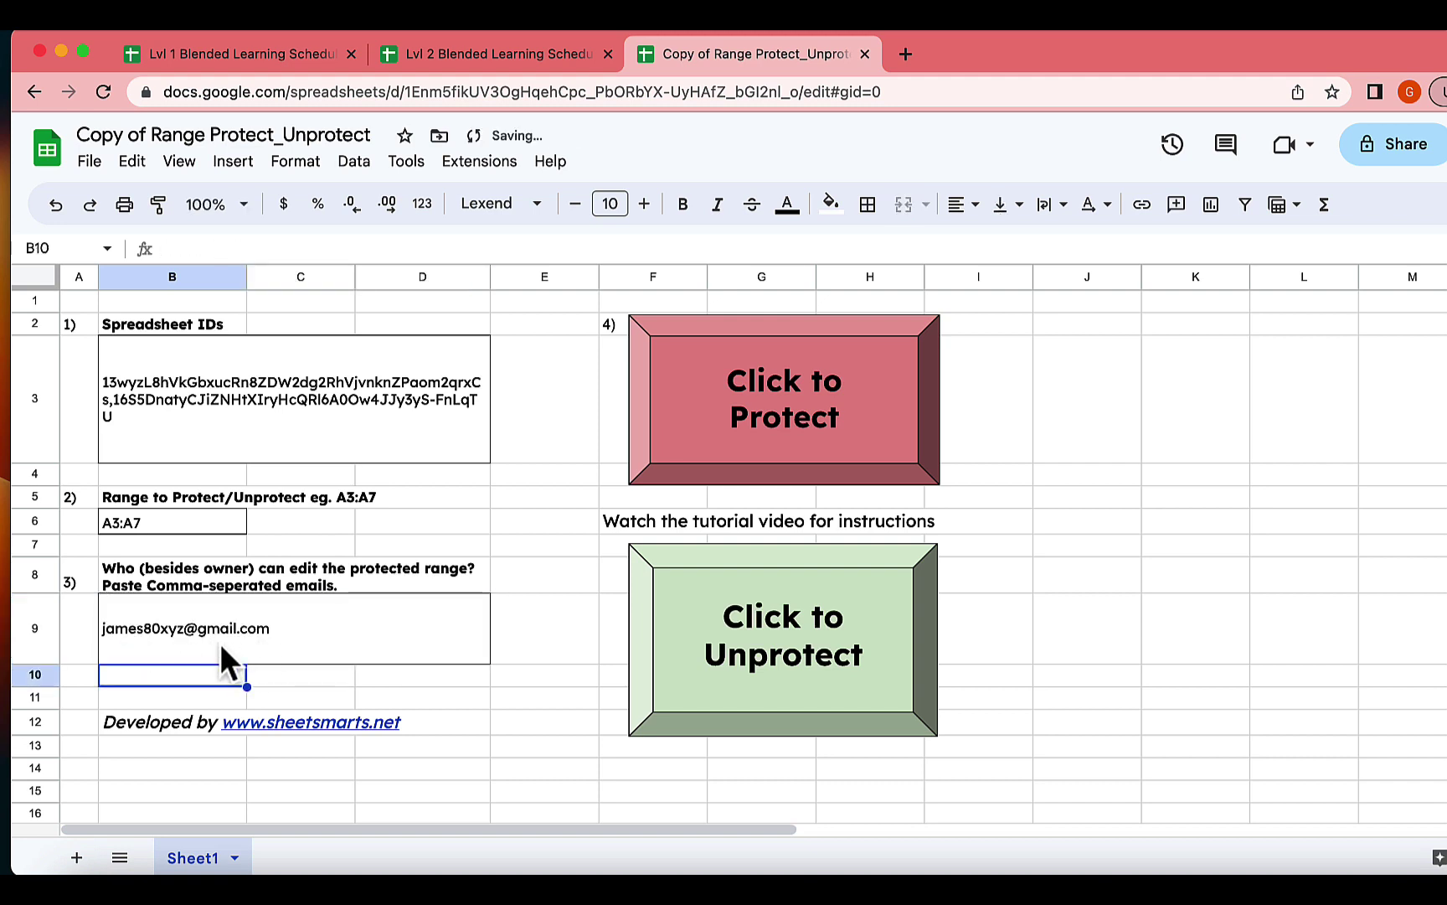
Authorize the Range Protect Unprotect script on the chosen Google account, proceeding past the unverified-app warning.
{"action": "left_click", "coordinate": [739, 396]}
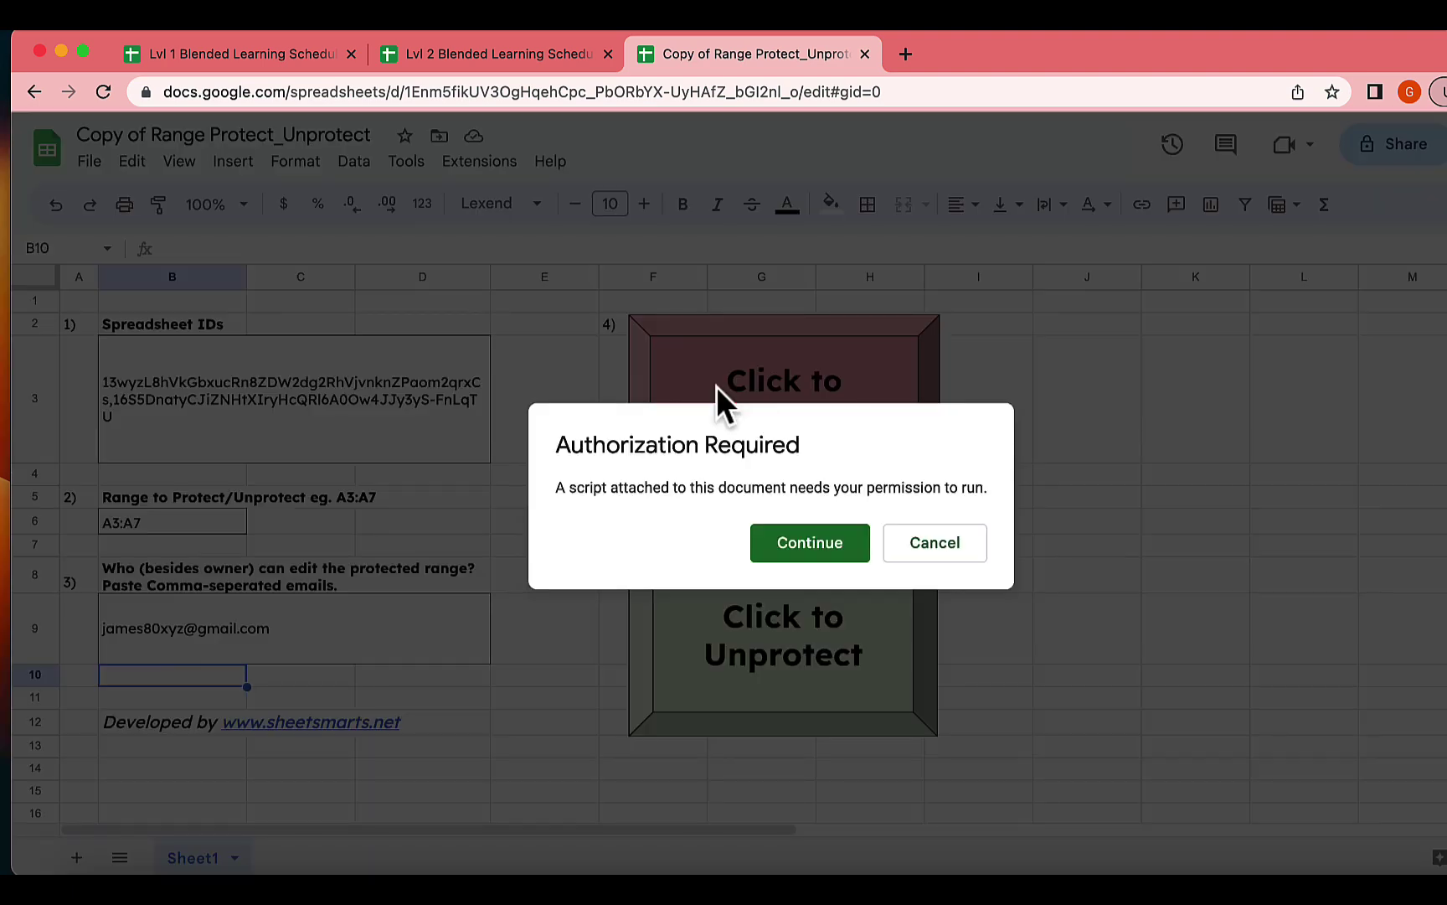
{"action": "left_click", "coordinate": [787, 543]}
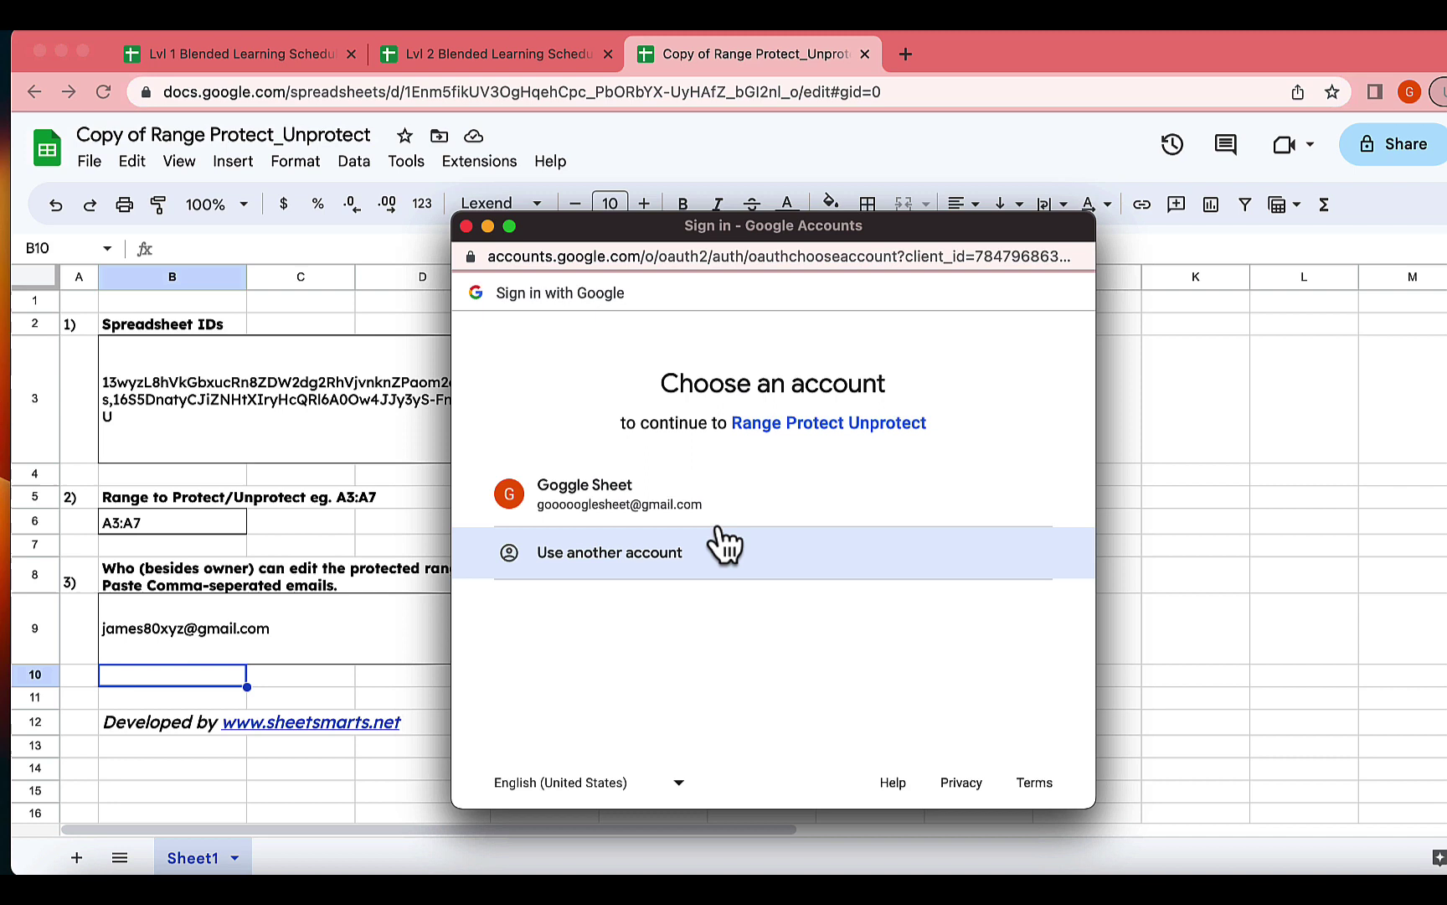
{"action": "left_click", "coordinate": [675, 506]}
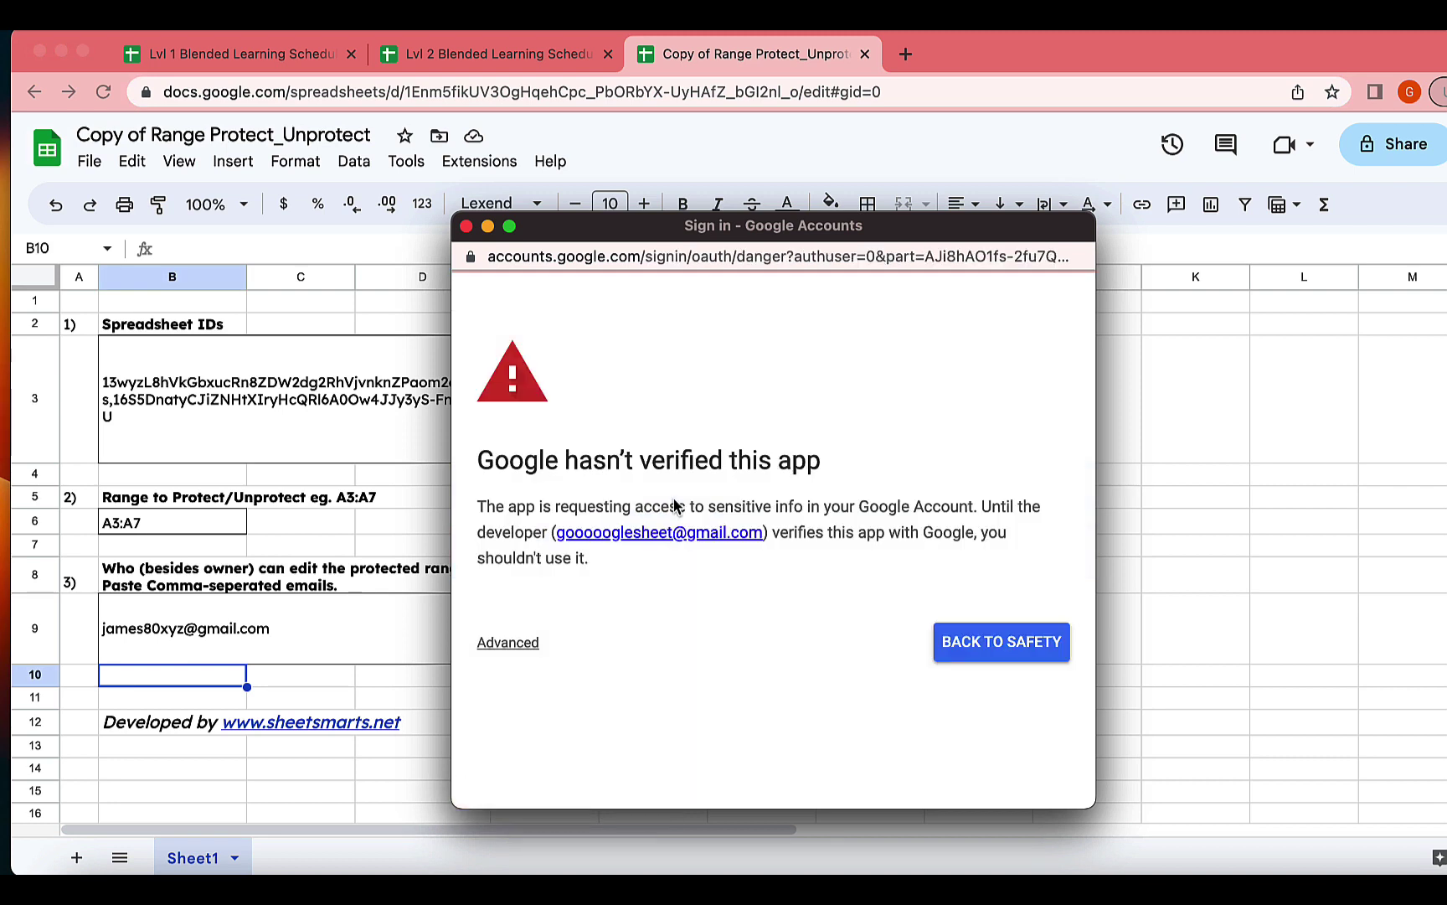
{"action": "left_click", "coordinate": [500, 645]}
{"action": "scroll", "coordinate": [541, 578], "scroll_direction": "down", "scroll_amount": 2}
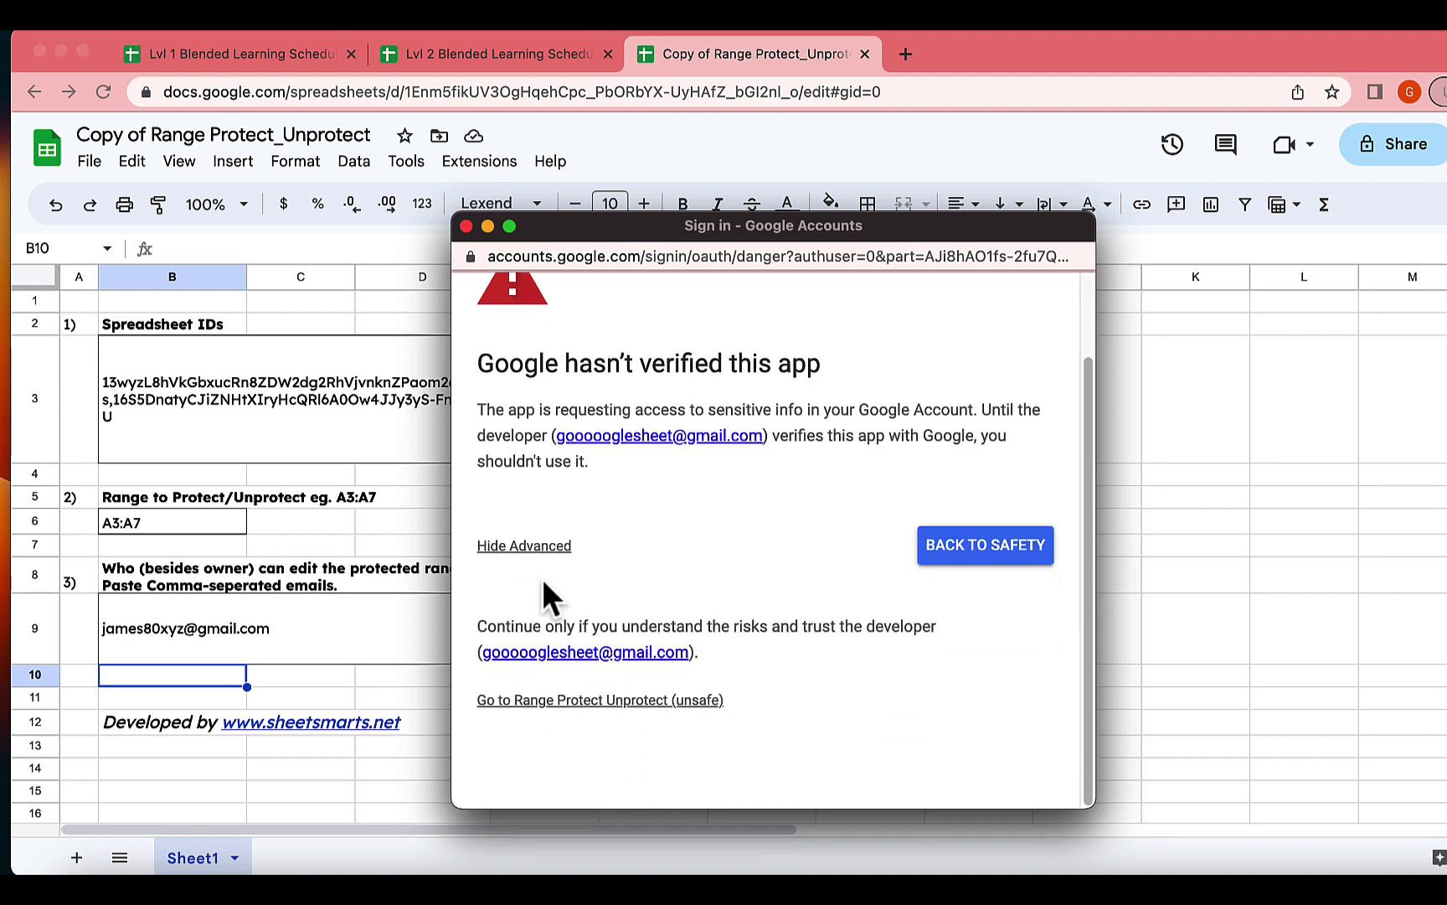
{"action": "left_click", "coordinate": [529, 704]}
{"action": "scroll", "coordinate": [660, 653], "scroll_direction": "down", "scroll_amount": 2}
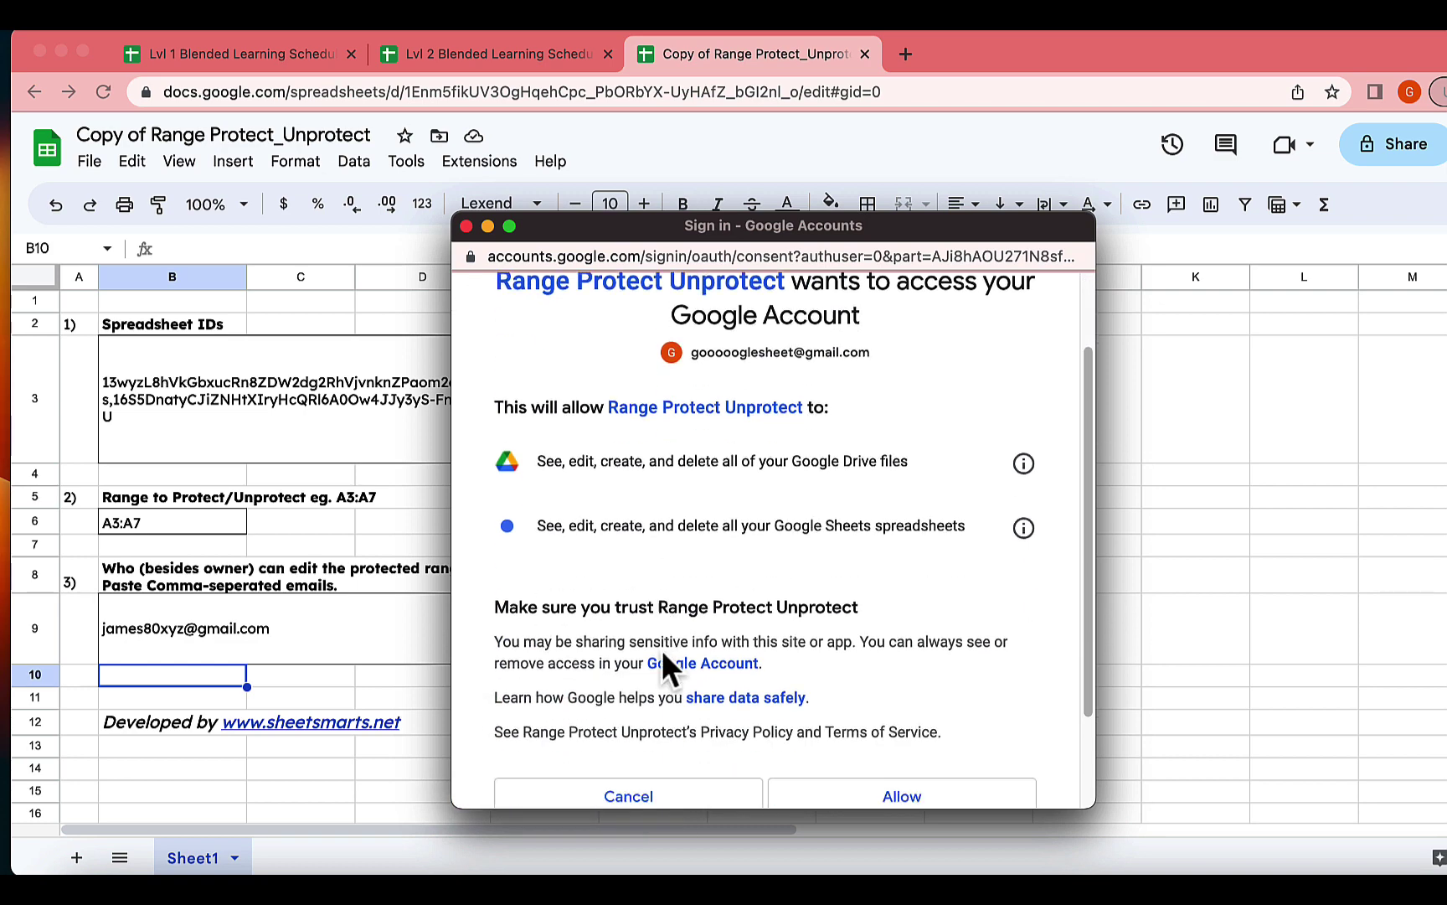
{"action": "left_click", "coordinate": [876, 675]}
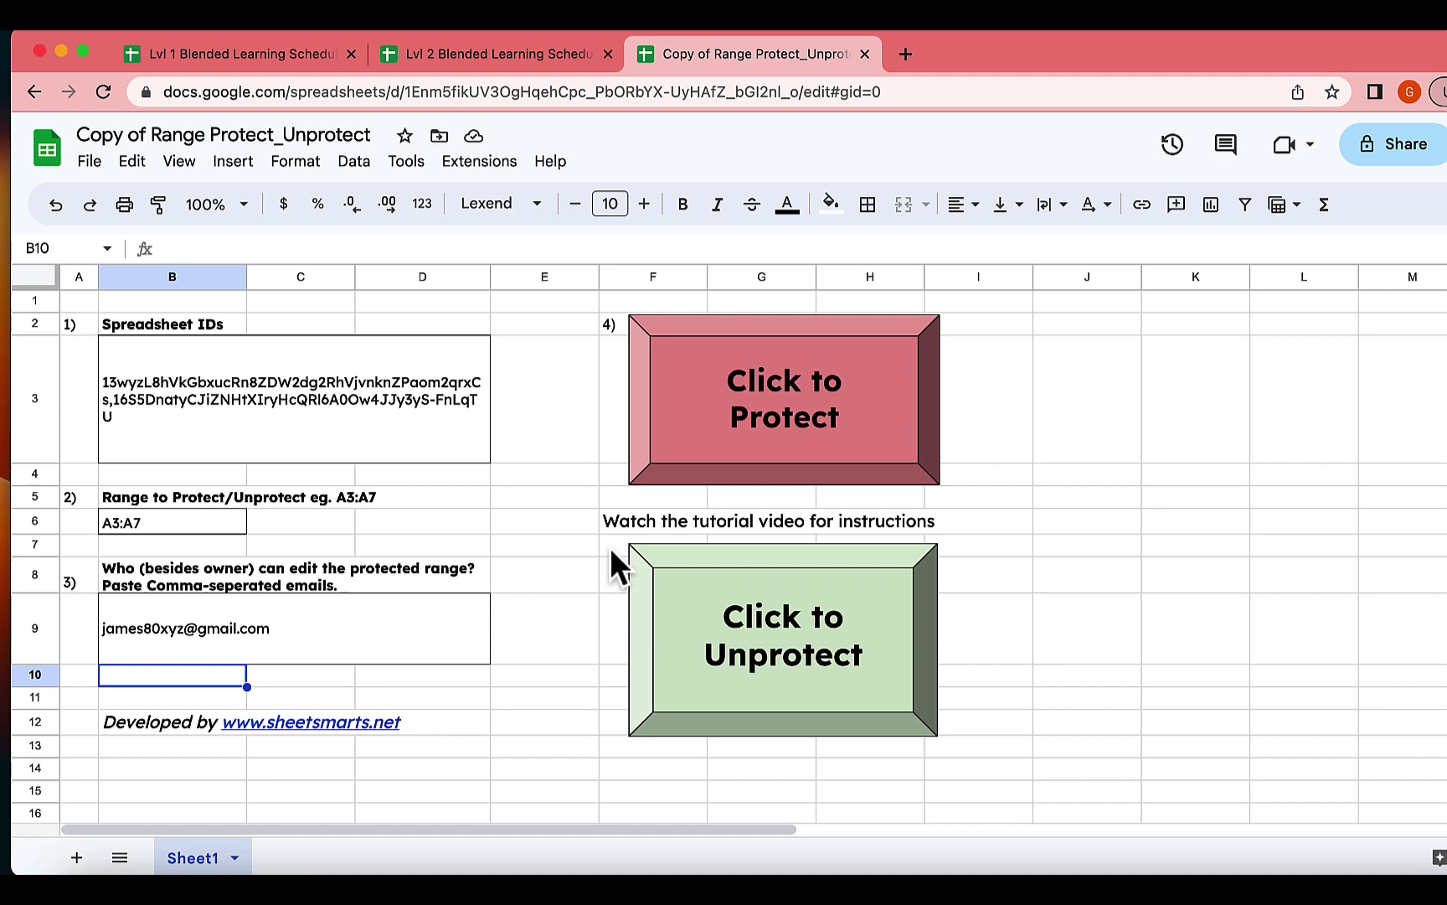
Run Click to Protect and confirm, protecting A3:A7 on both schedules with the listed editor.
{"action": "left_click", "coordinate": [762, 407]}
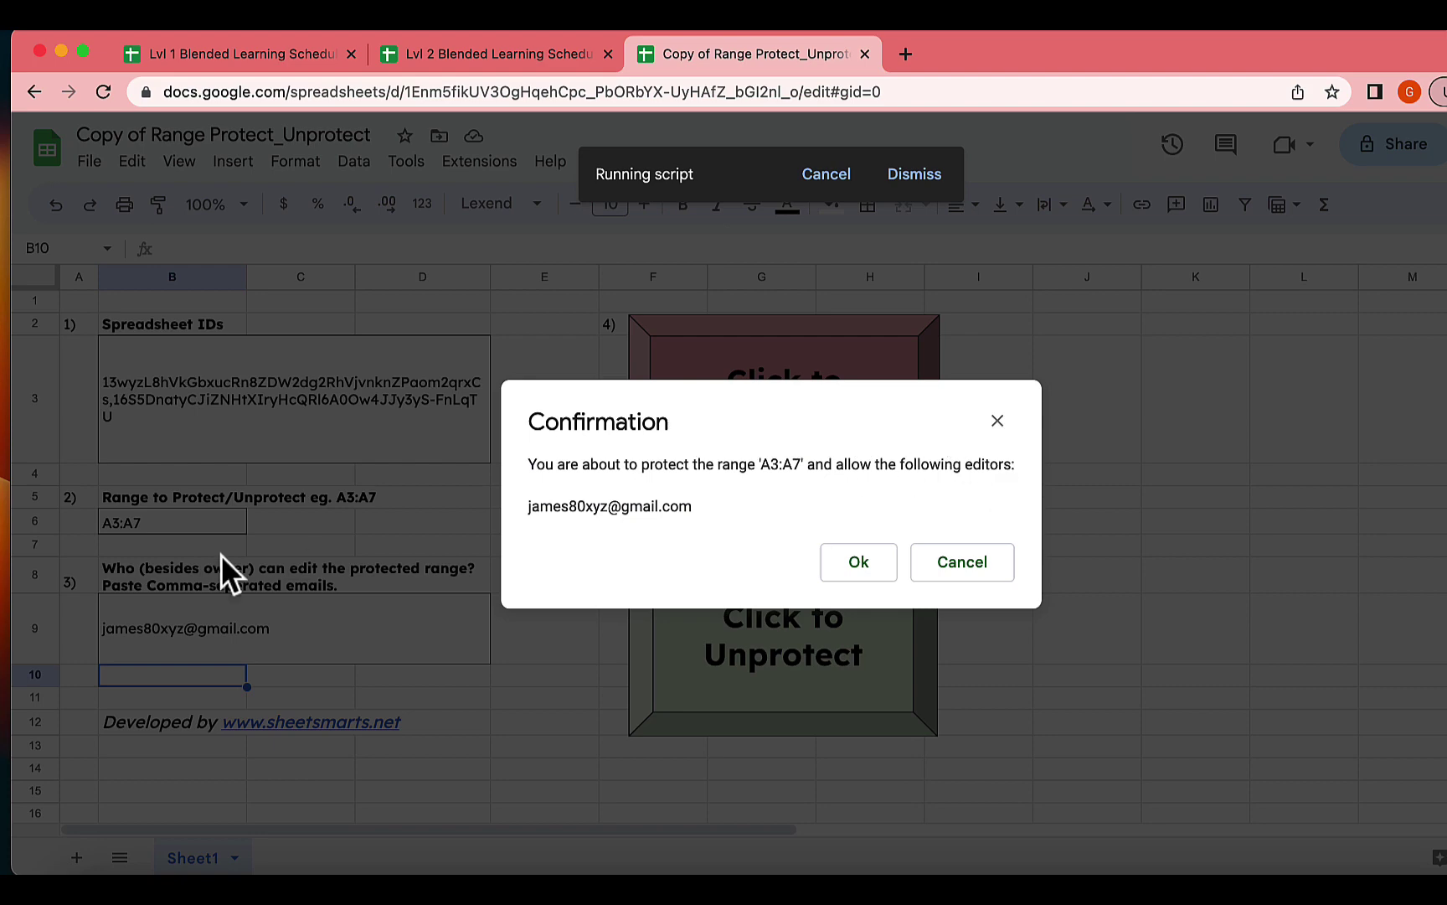
{"action": "left_click", "coordinate": [858, 563]}
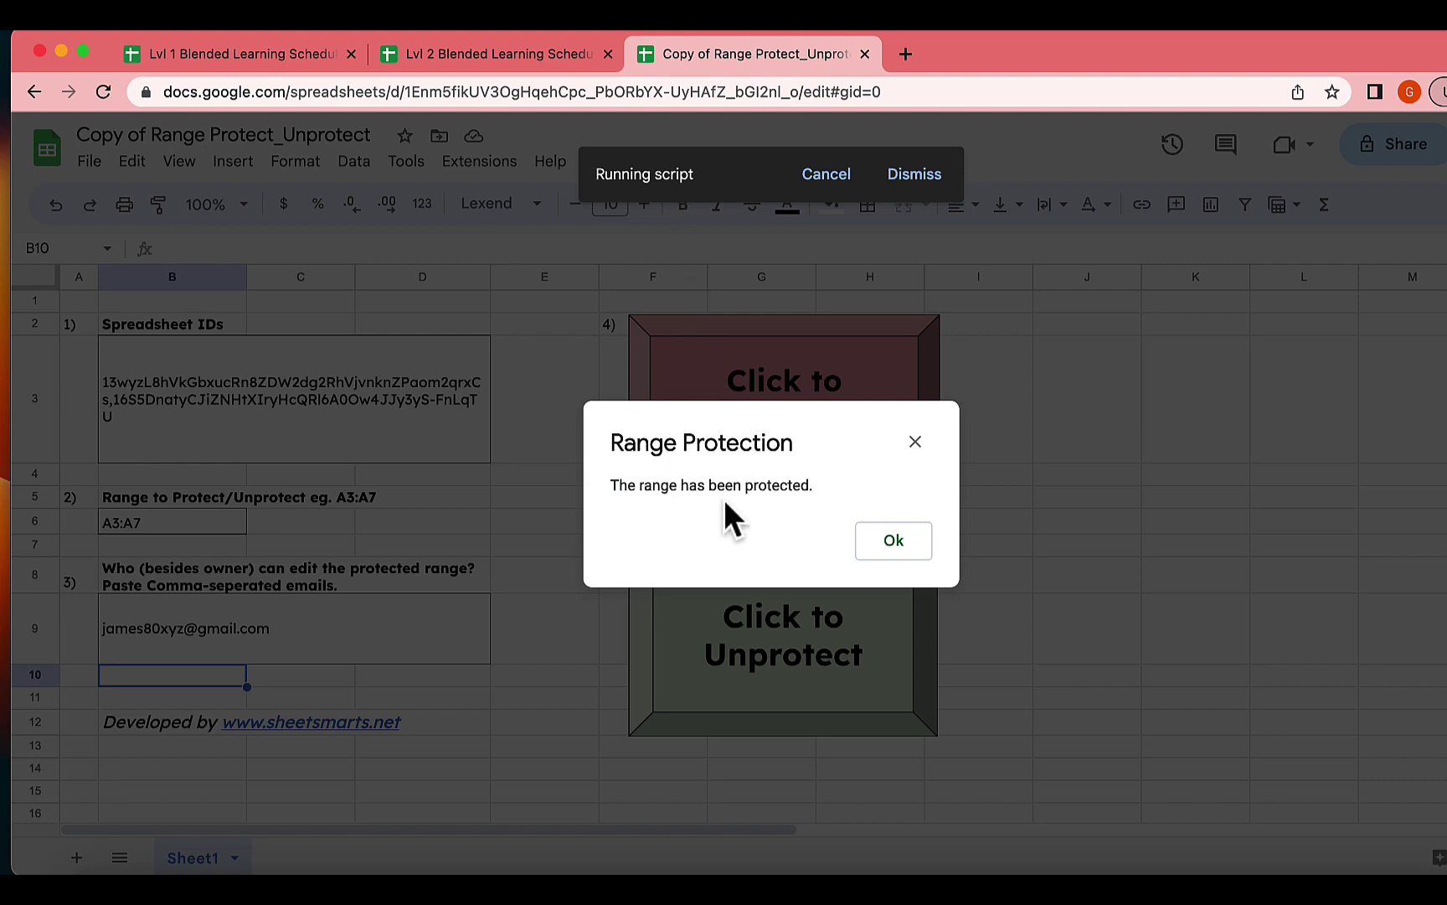
{"action": "left_click", "coordinate": [880, 545]}
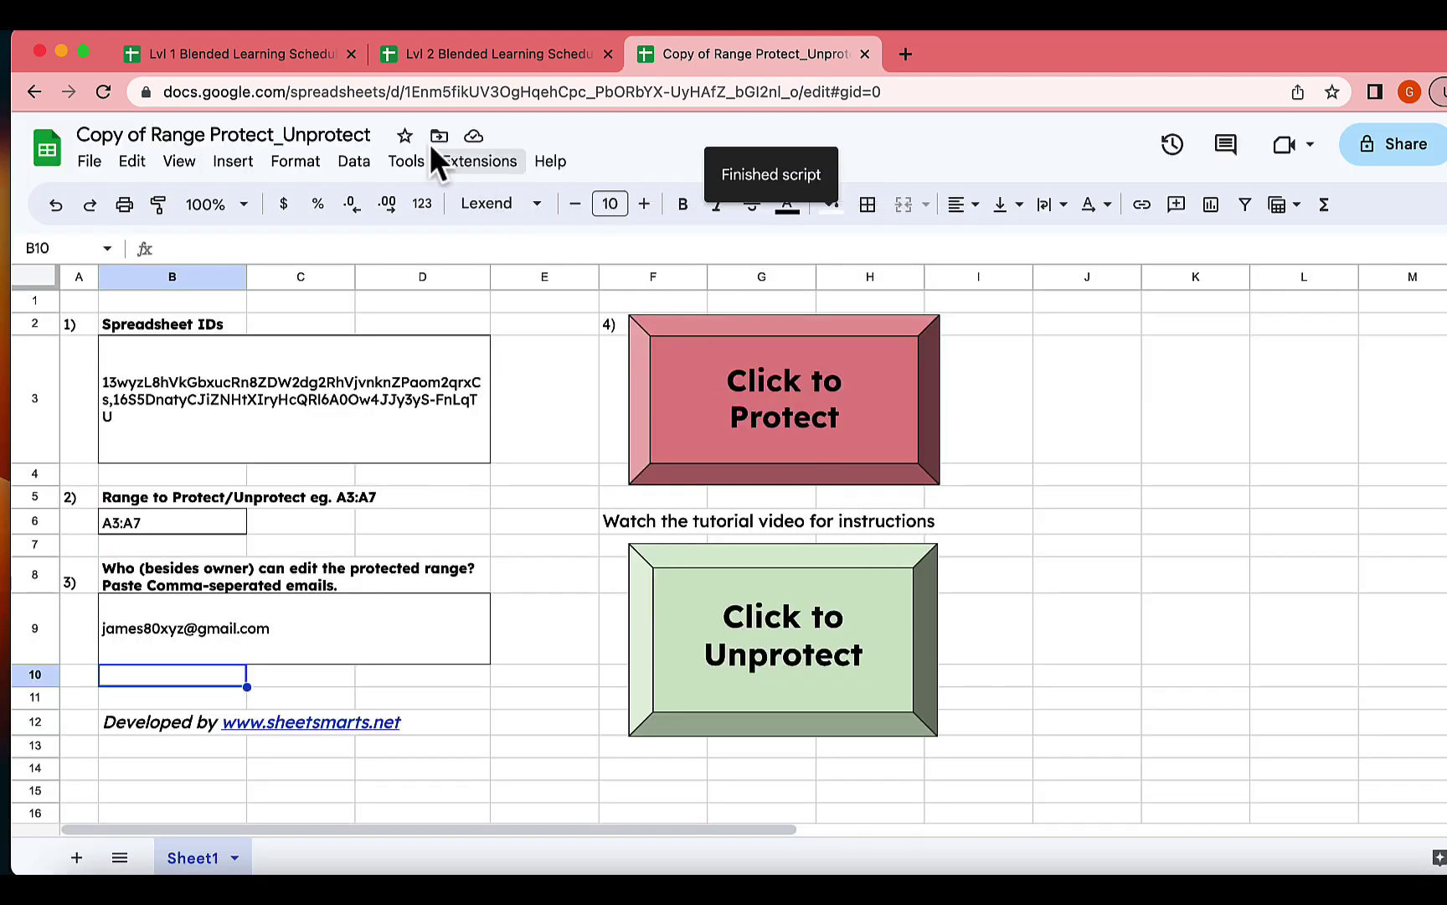
In the Lvl 1 schedule, list all protected ranges and review who can edit '1CC'!A3:A7.
{"action": "left_click", "coordinate": [238, 55]}
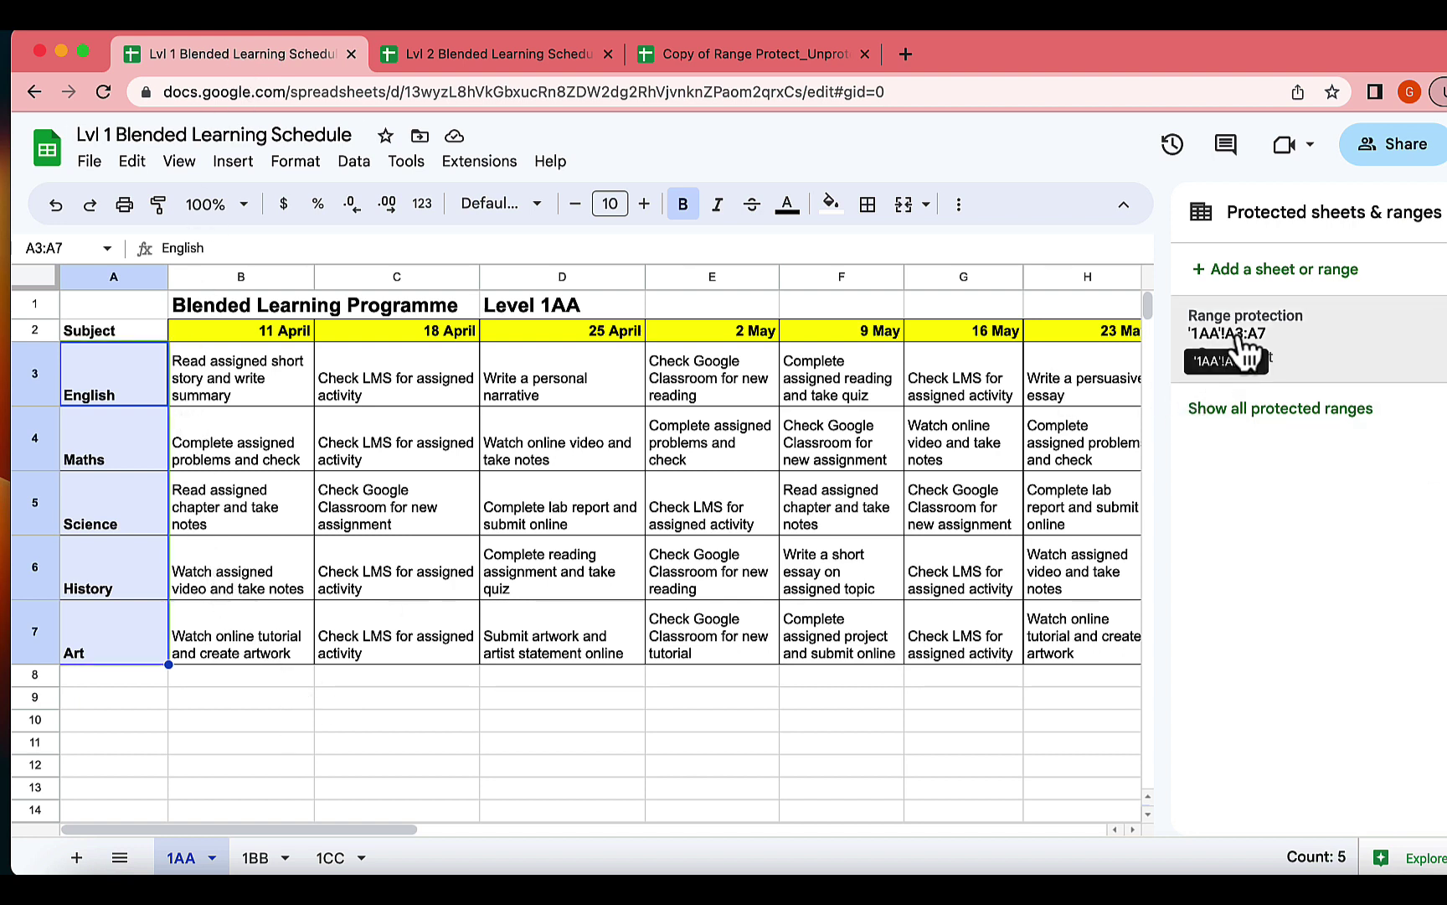
{"action": "left_click", "coordinate": [1248, 409]}
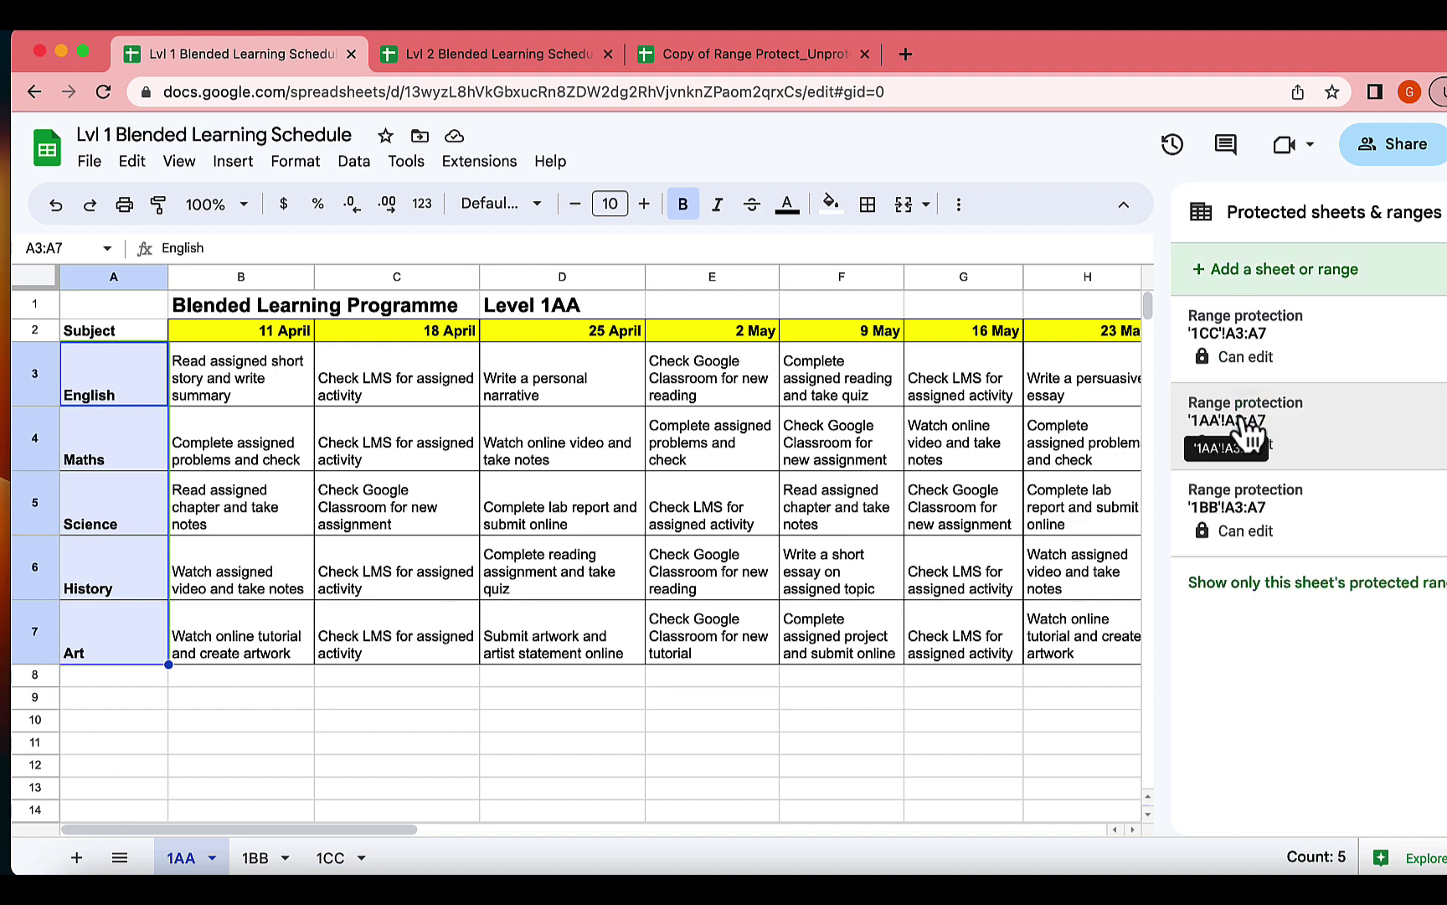
{"action": "left_click", "coordinate": [1230, 335]}
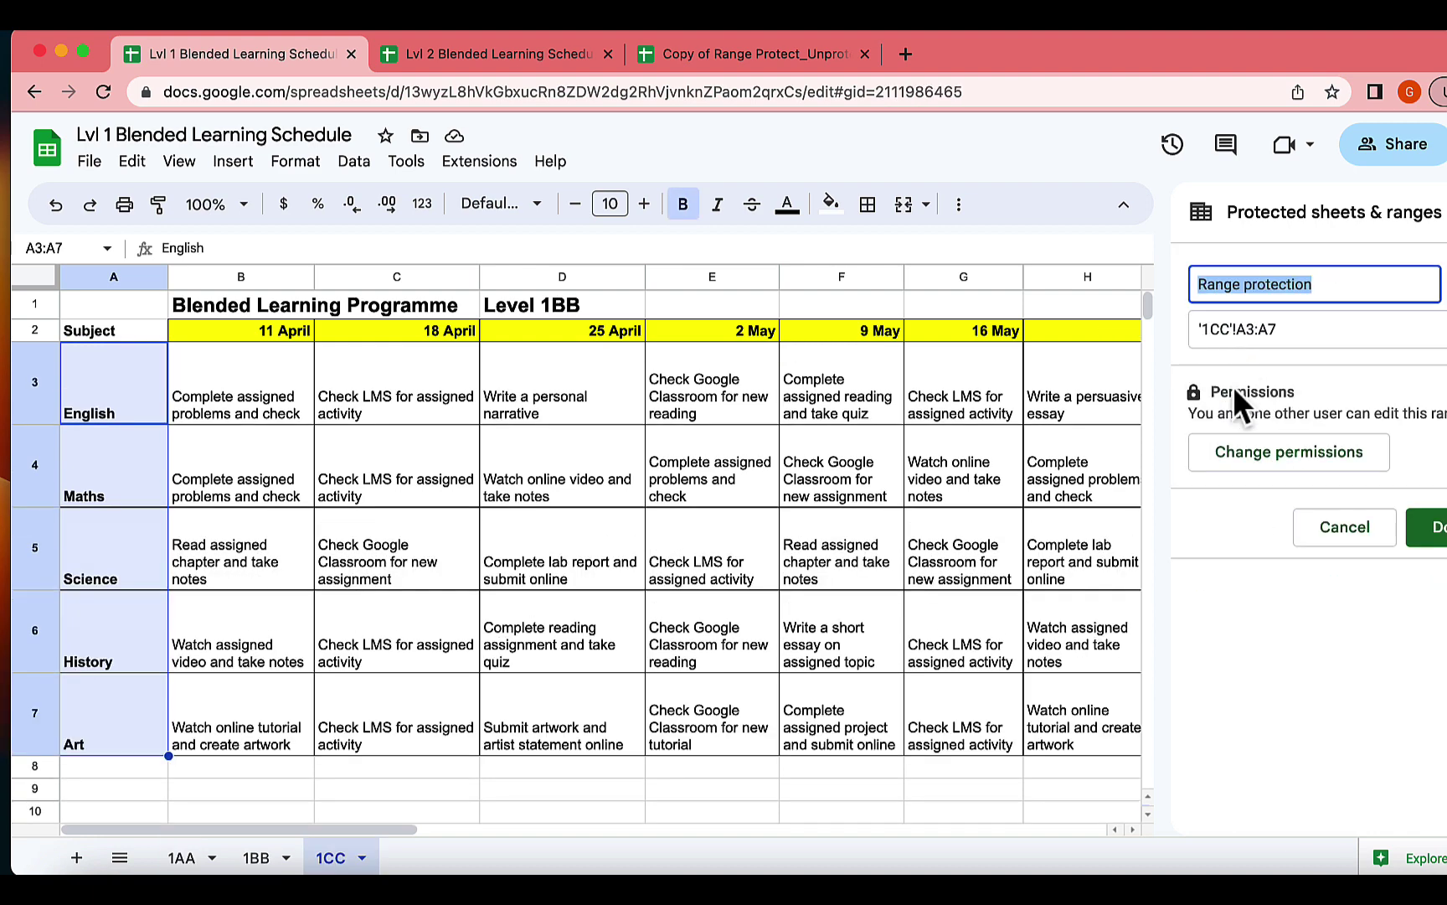
{"action": "left_click", "coordinate": [1259, 451]}
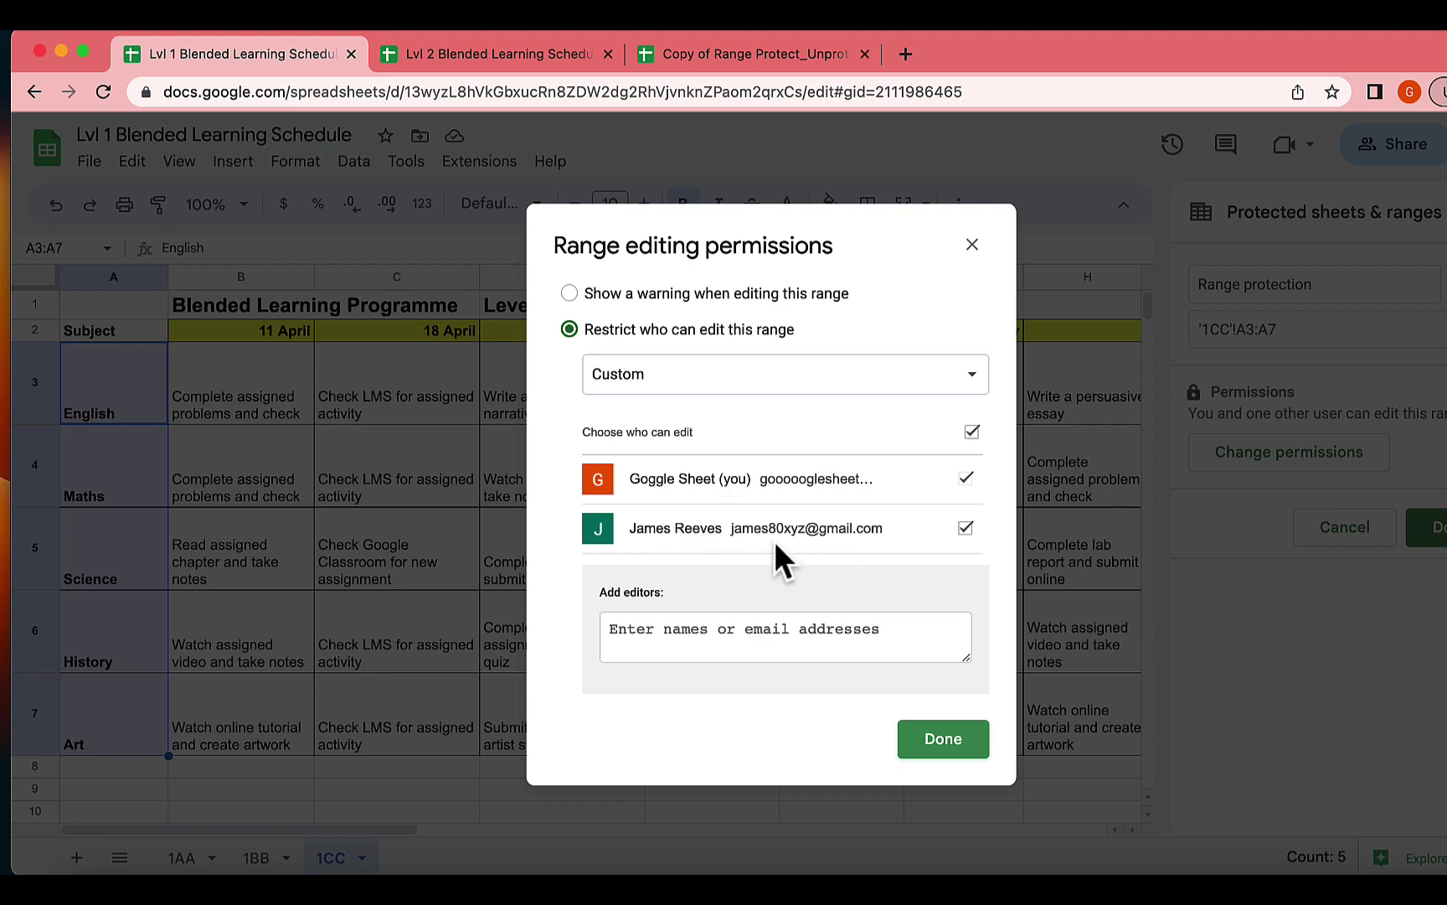
{"action": "left_click", "coordinate": [943, 740]}
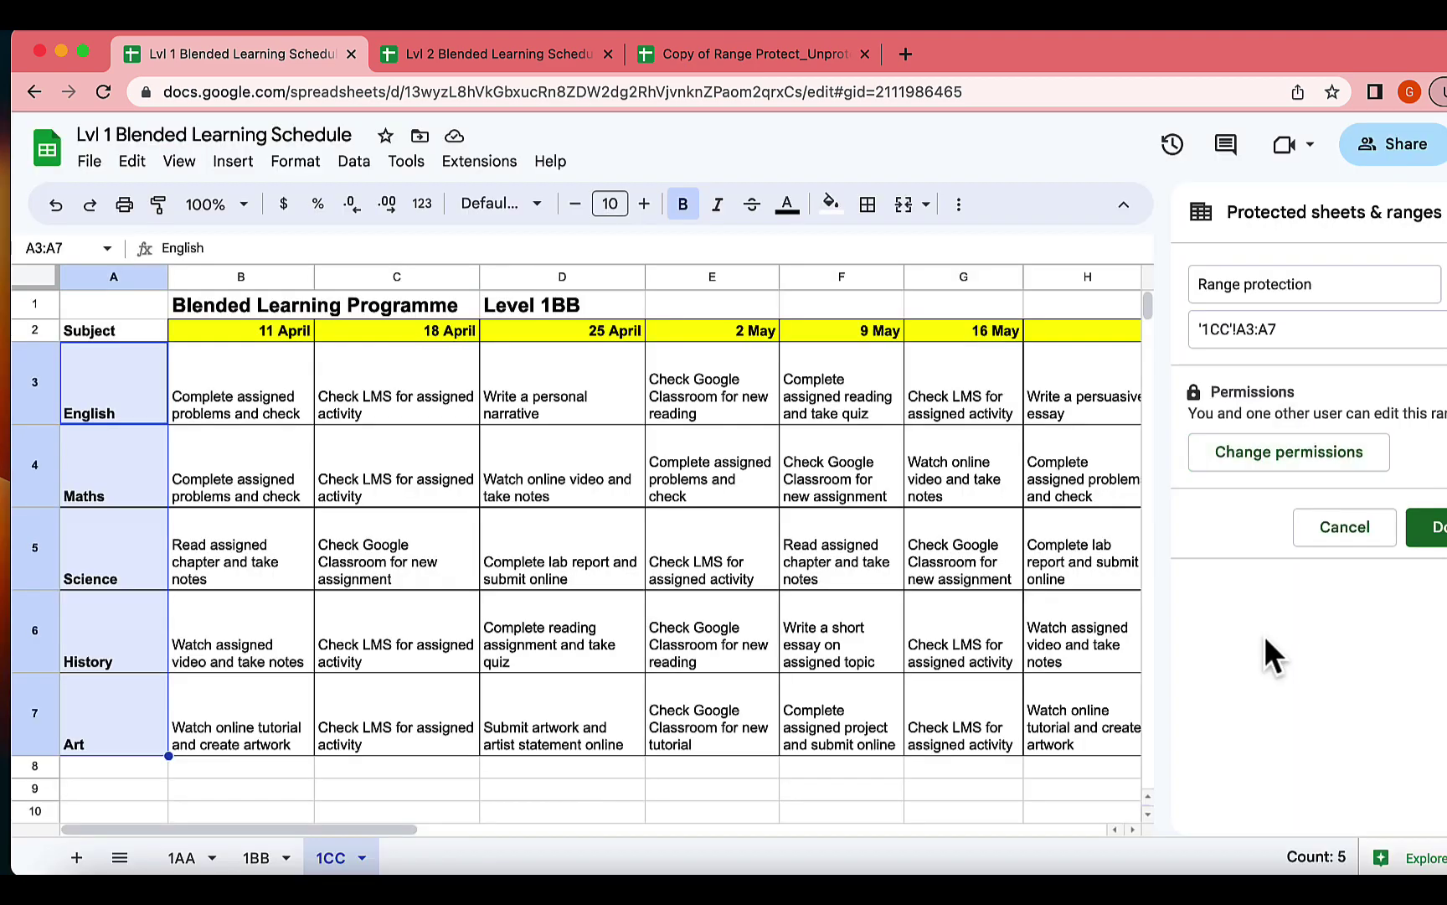
In the Lvl 2 schedule, list all protected ranges and review '2AA'!A3:A7 editors, then return to the template copy.
{"action": "left_click", "coordinate": [437, 60]}
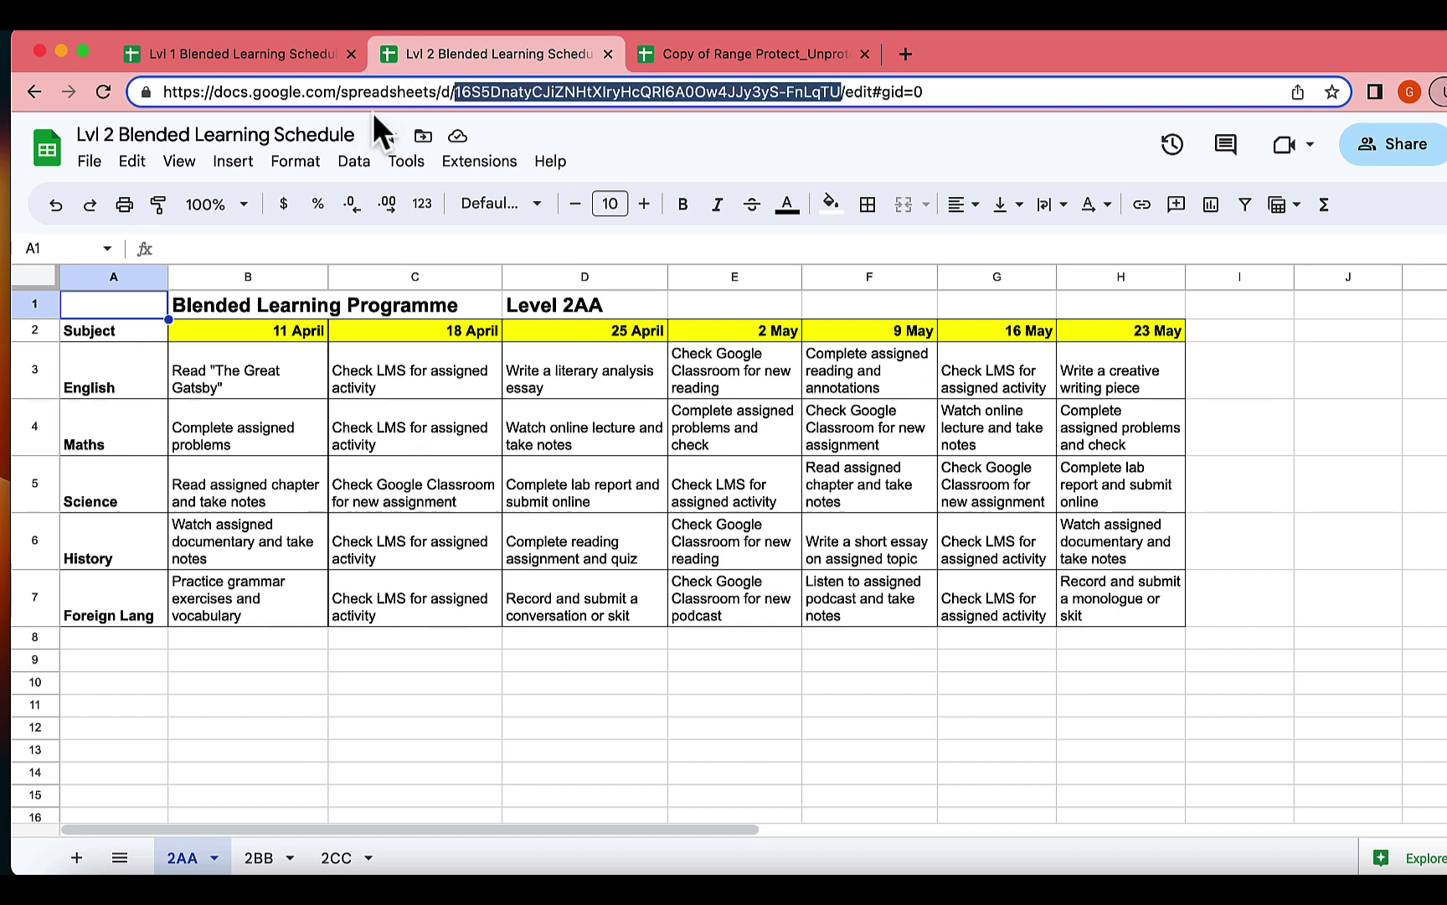
{"action": "left_click", "coordinate": [355, 163]}
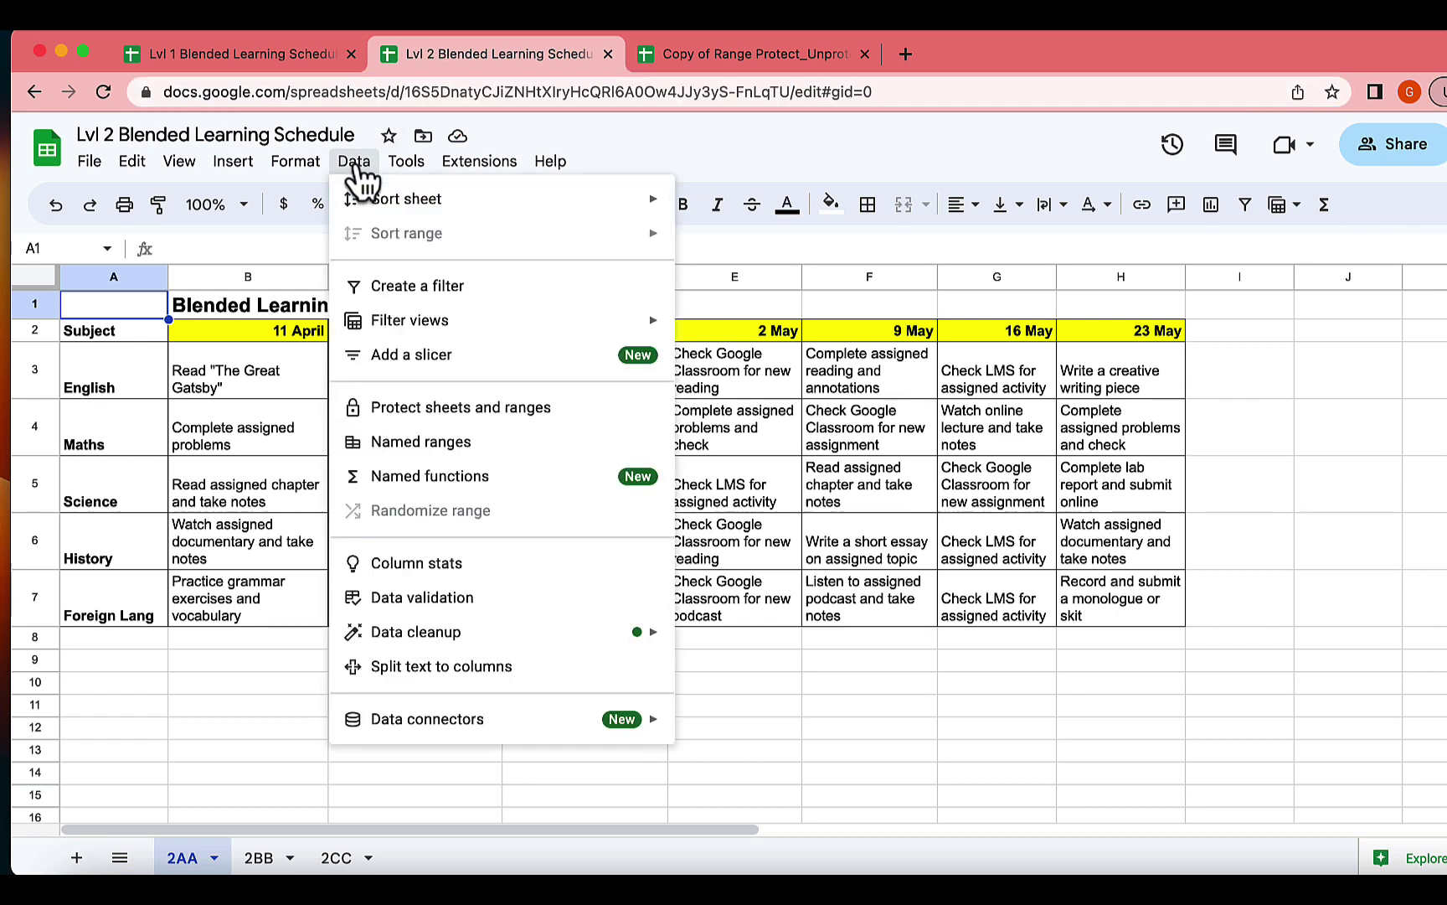
{"action": "left_click", "coordinate": [441, 408]}
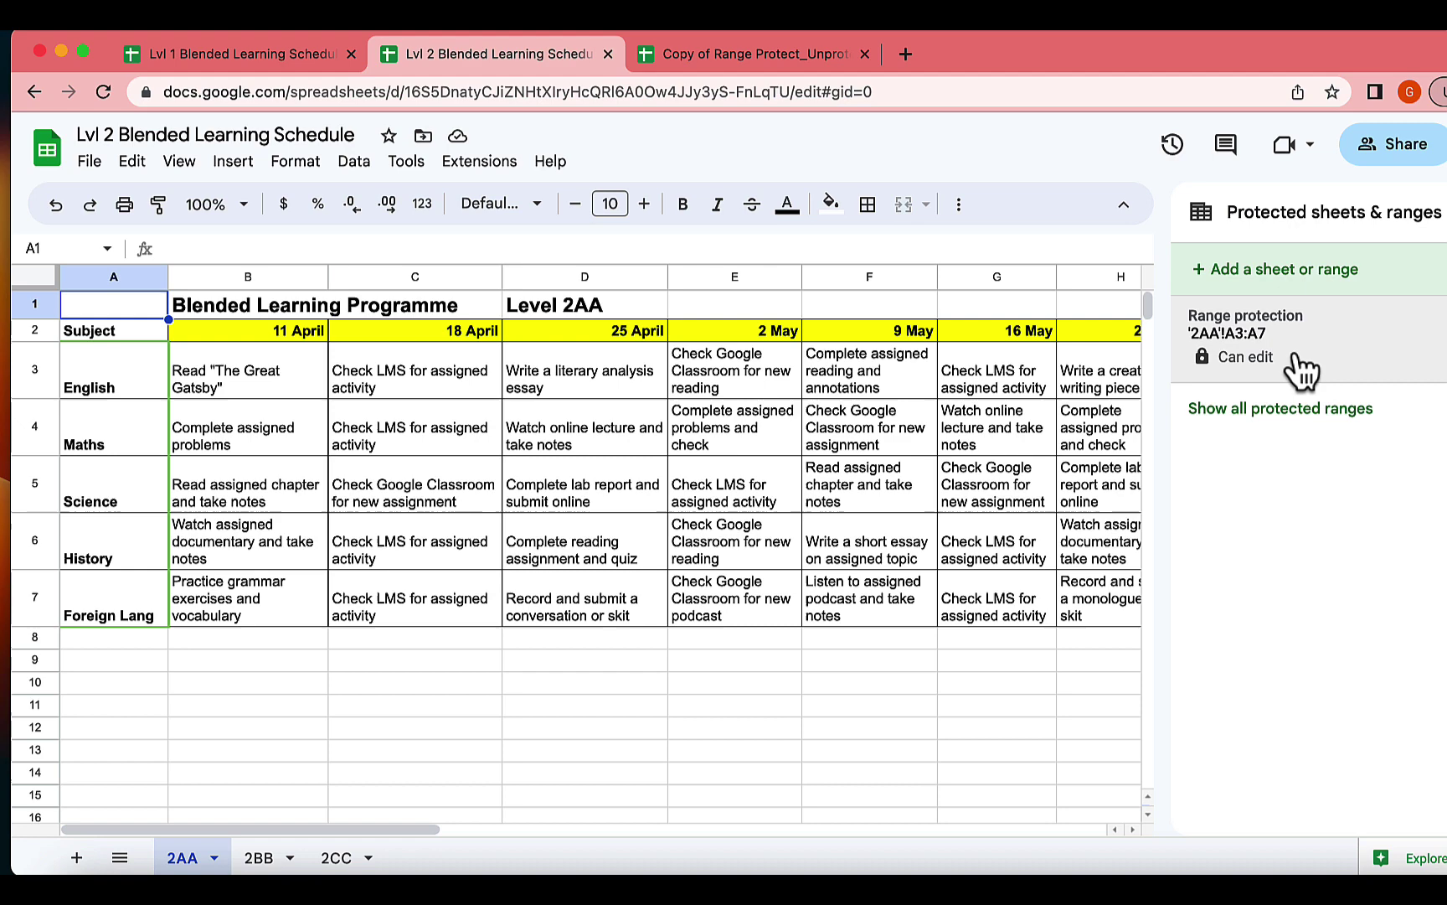
{"action": "left_click", "coordinate": [1282, 411]}
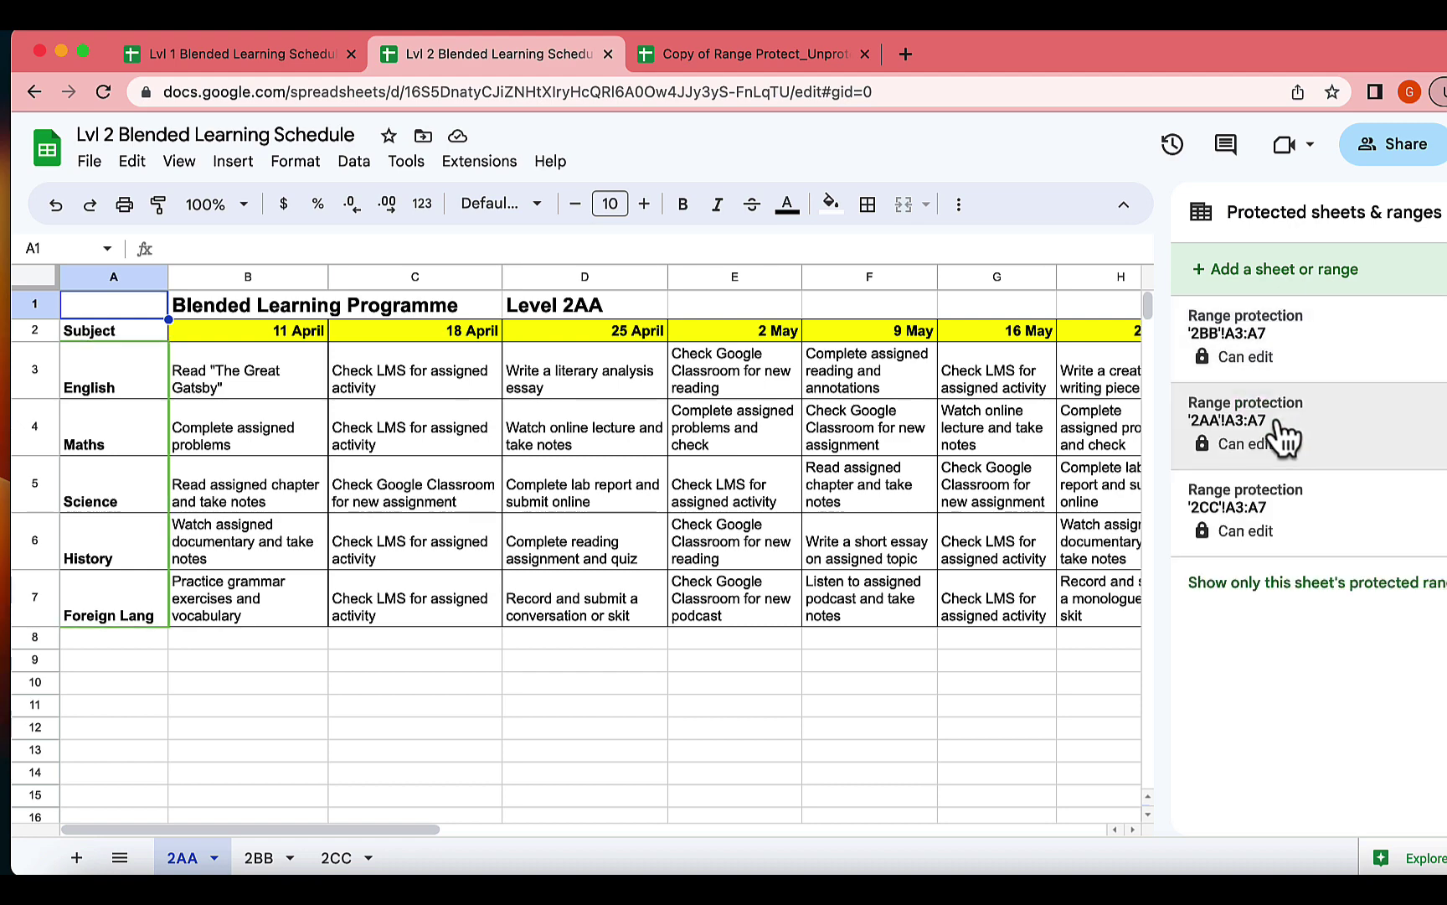
{"action": "left_click", "coordinate": [1393, 442]}
{"action": "left_click", "coordinate": [1328, 456]}
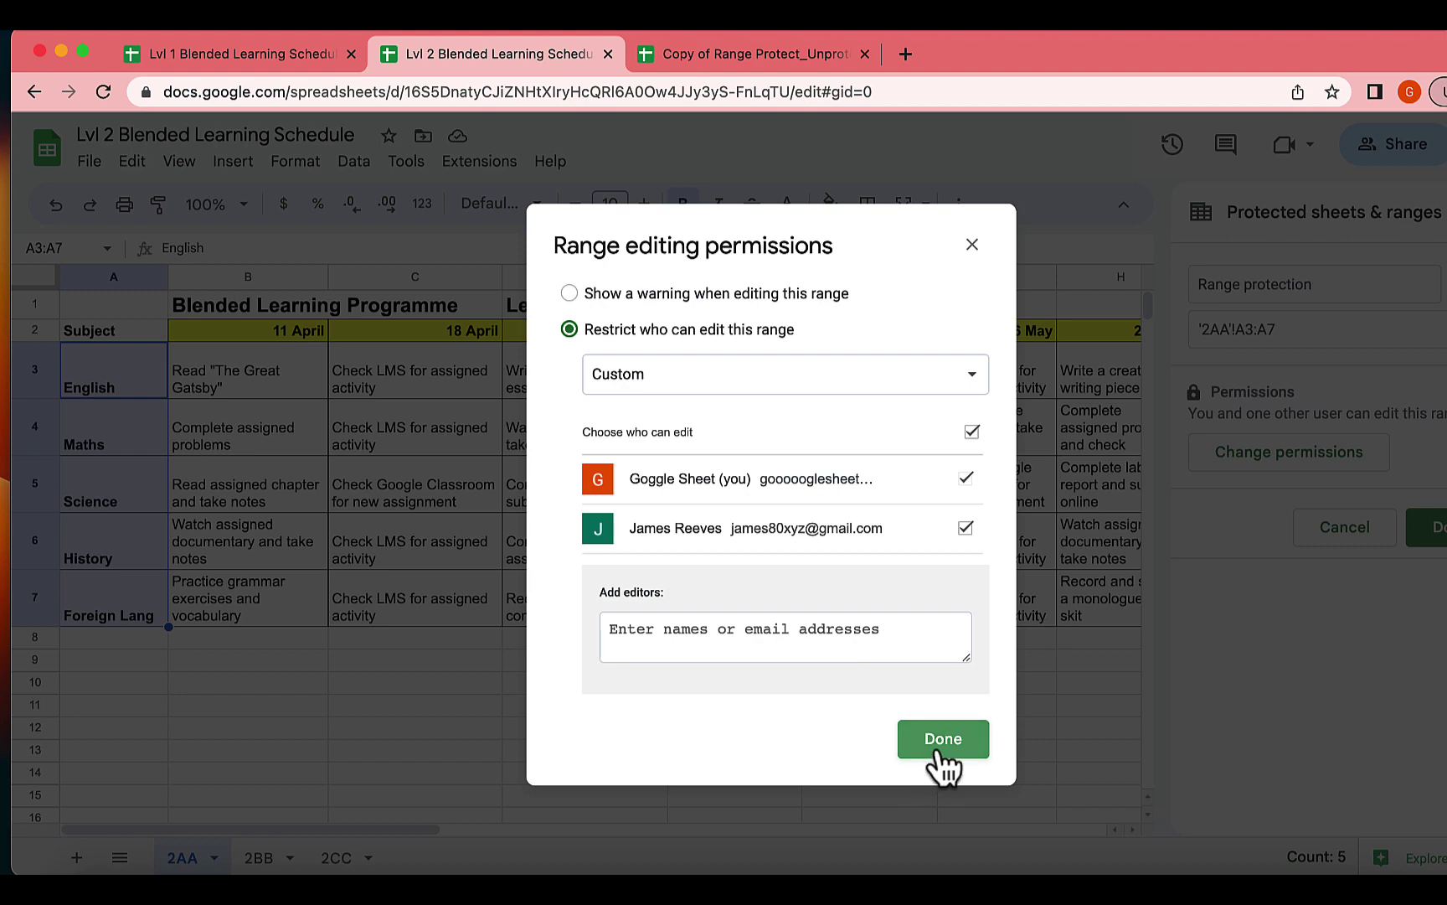
{"action": "left_click", "coordinate": [939, 750]}
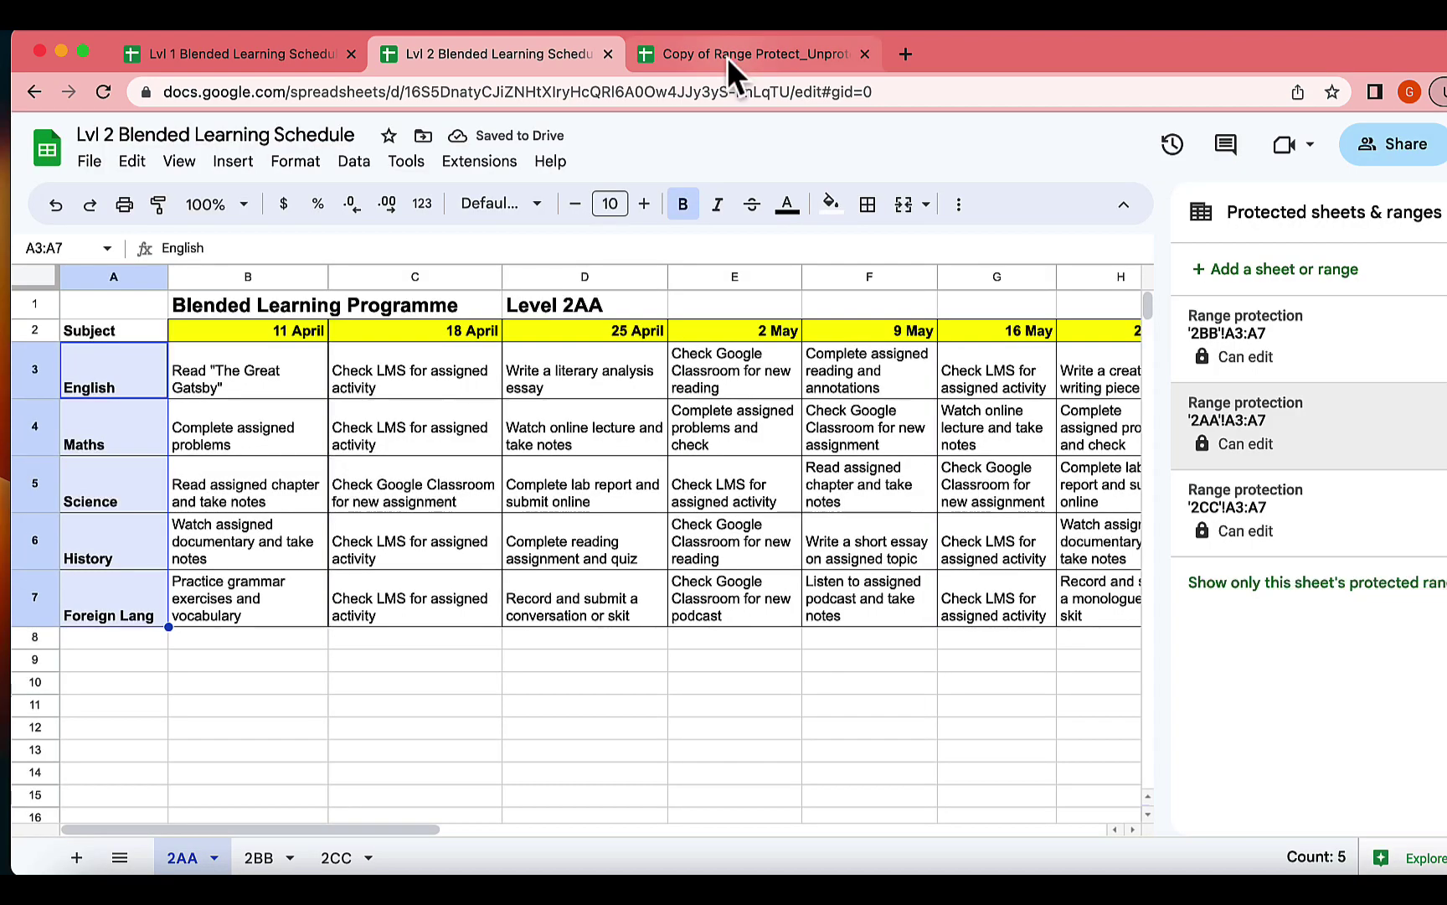
{"action": "left_click", "coordinate": [727, 57]}
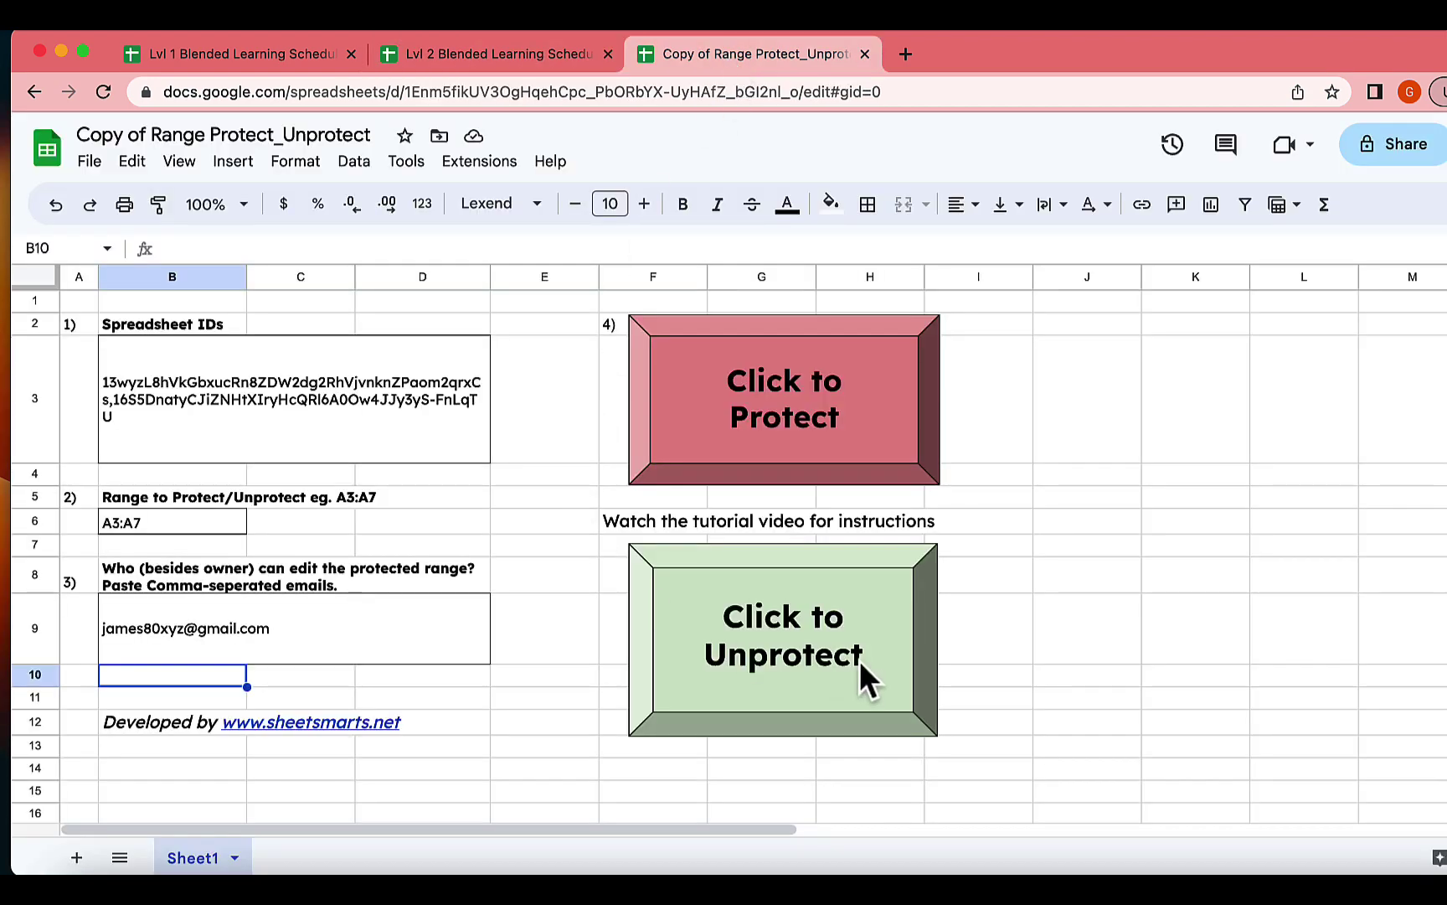
Run the unprotect script to remove protection from A3:A7 on all sheets of both spreadsheets, confirming the removal.
{"action": "left_click", "coordinate": [817, 634]}
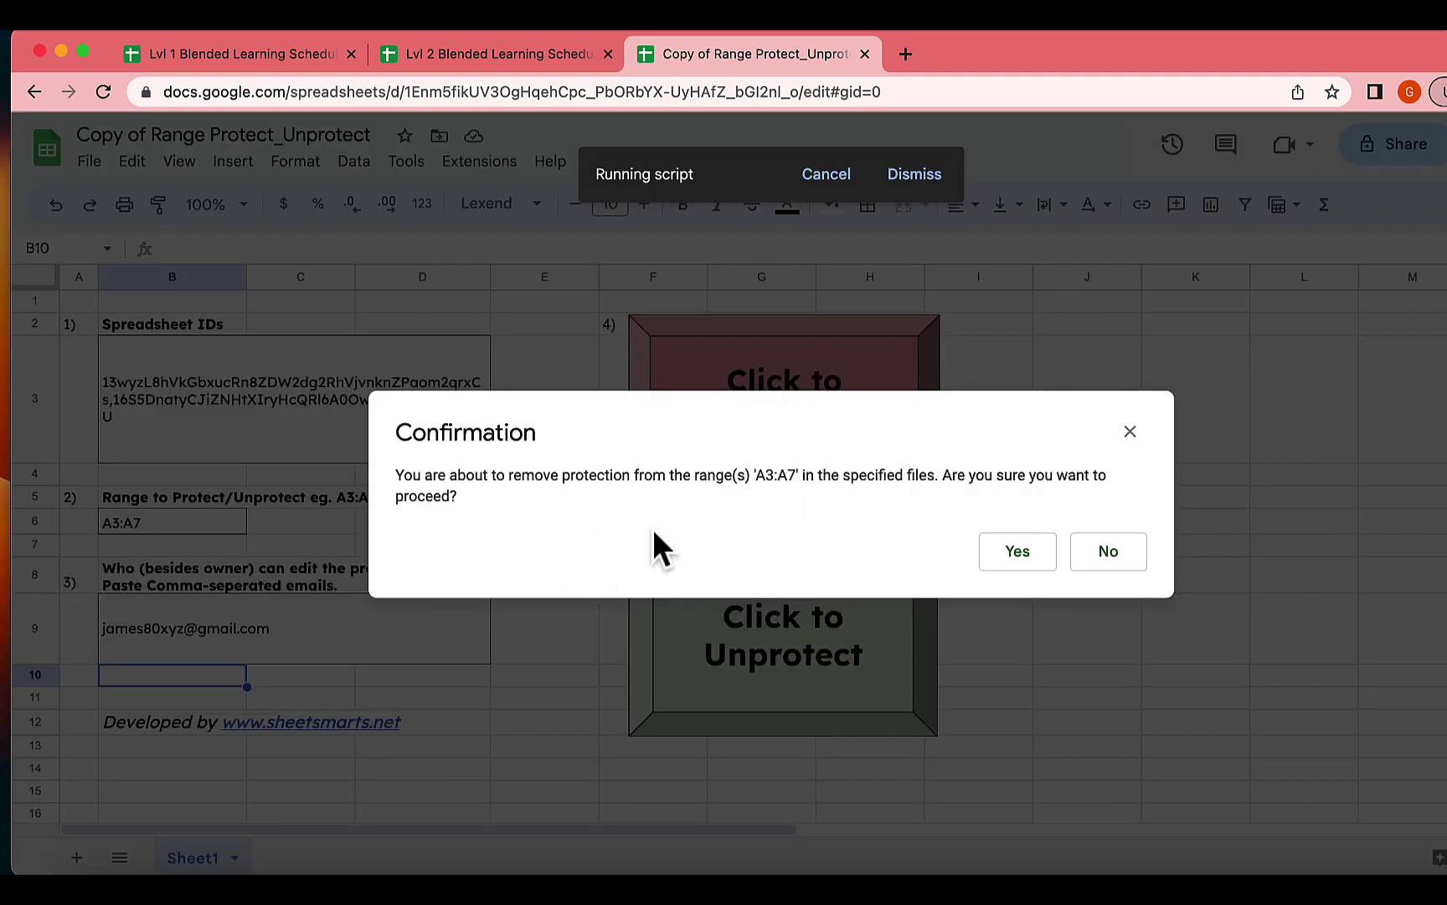
{"action": "left_click", "coordinate": [1010, 553]}
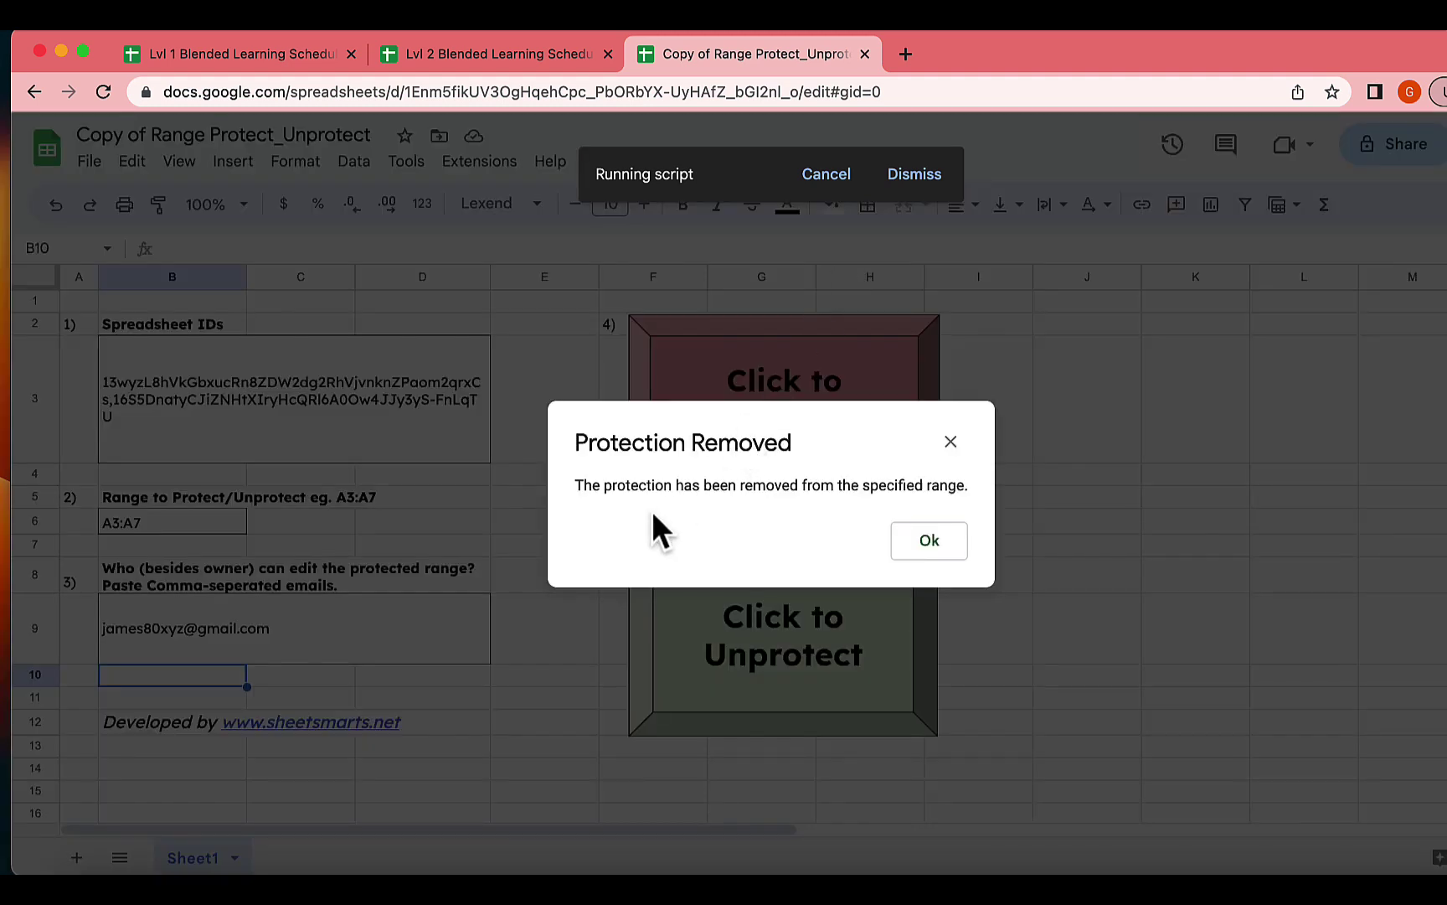
{"action": "left_click", "coordinate": [935, 545]}
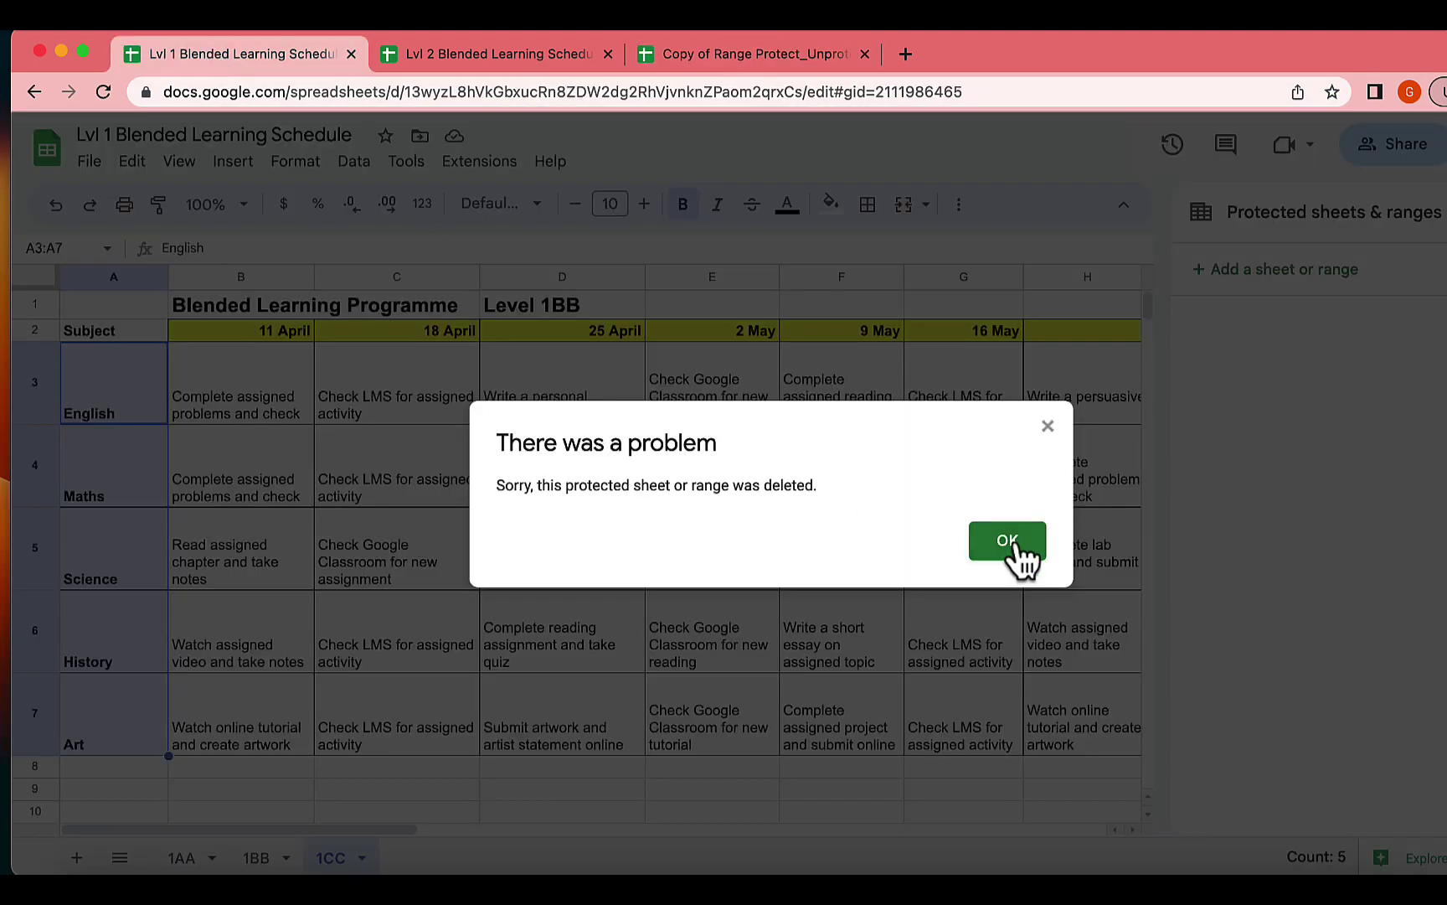
Dismiss the deleted-range error, then check A3:A7 on sheets 1BB, 1AA and Lvl 2's 2BB for leftover protections.
{"action": "left_click", "coordinate": [984, 546]}
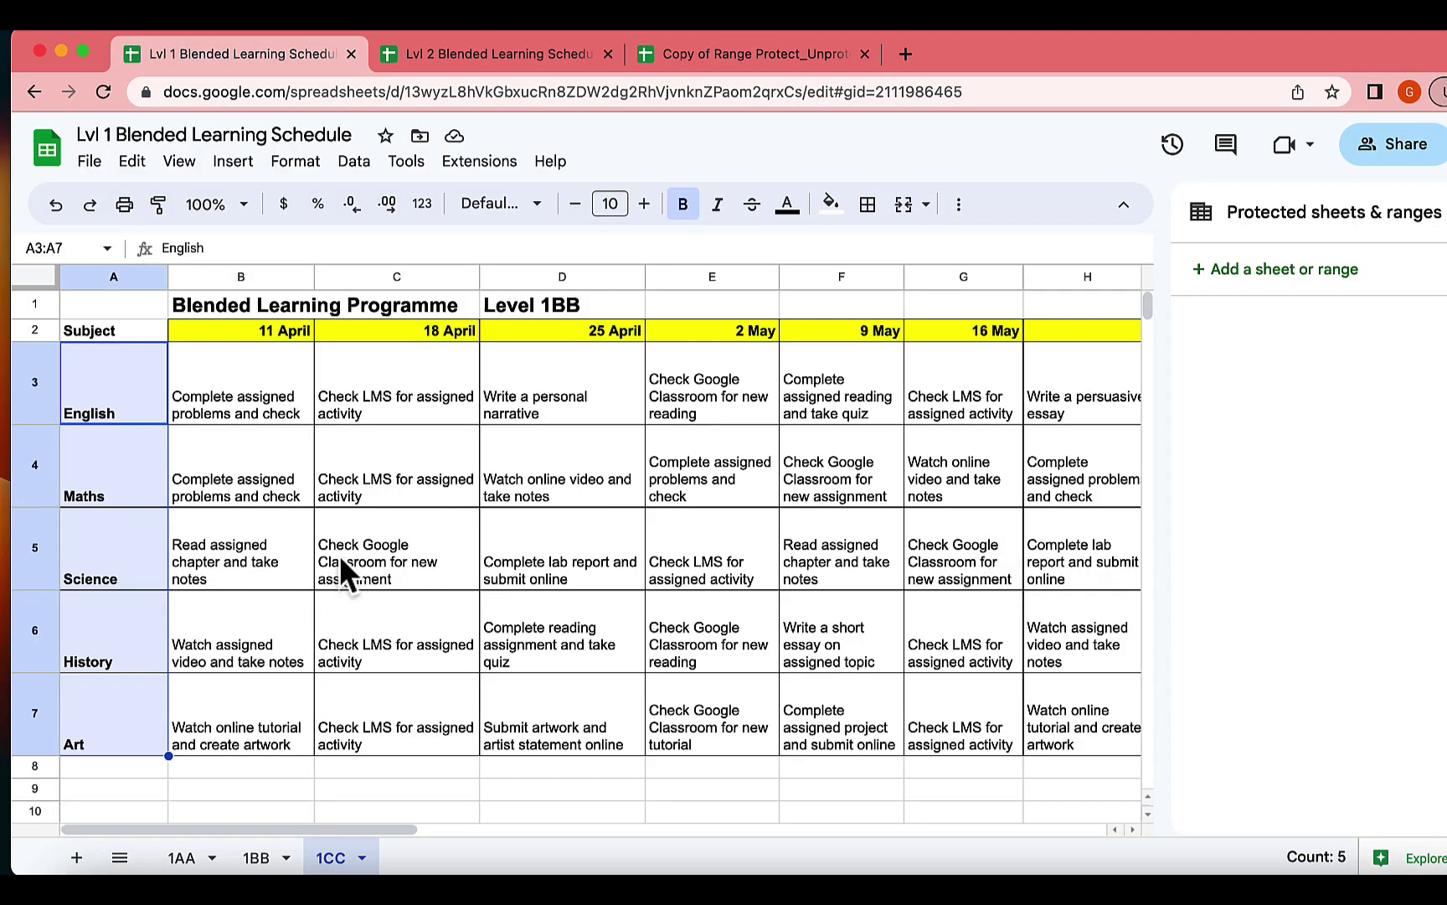
{"action": "left_click", "coordinate": [104, 483]}
{"action": "left_click_drag", "start_coordinate": [74, 403], "coordinate": [72, 707]}
{"action": "left_click", "coordinate": [255, 858]}
{"action": "left_click", "coordinate": [181, 858]}
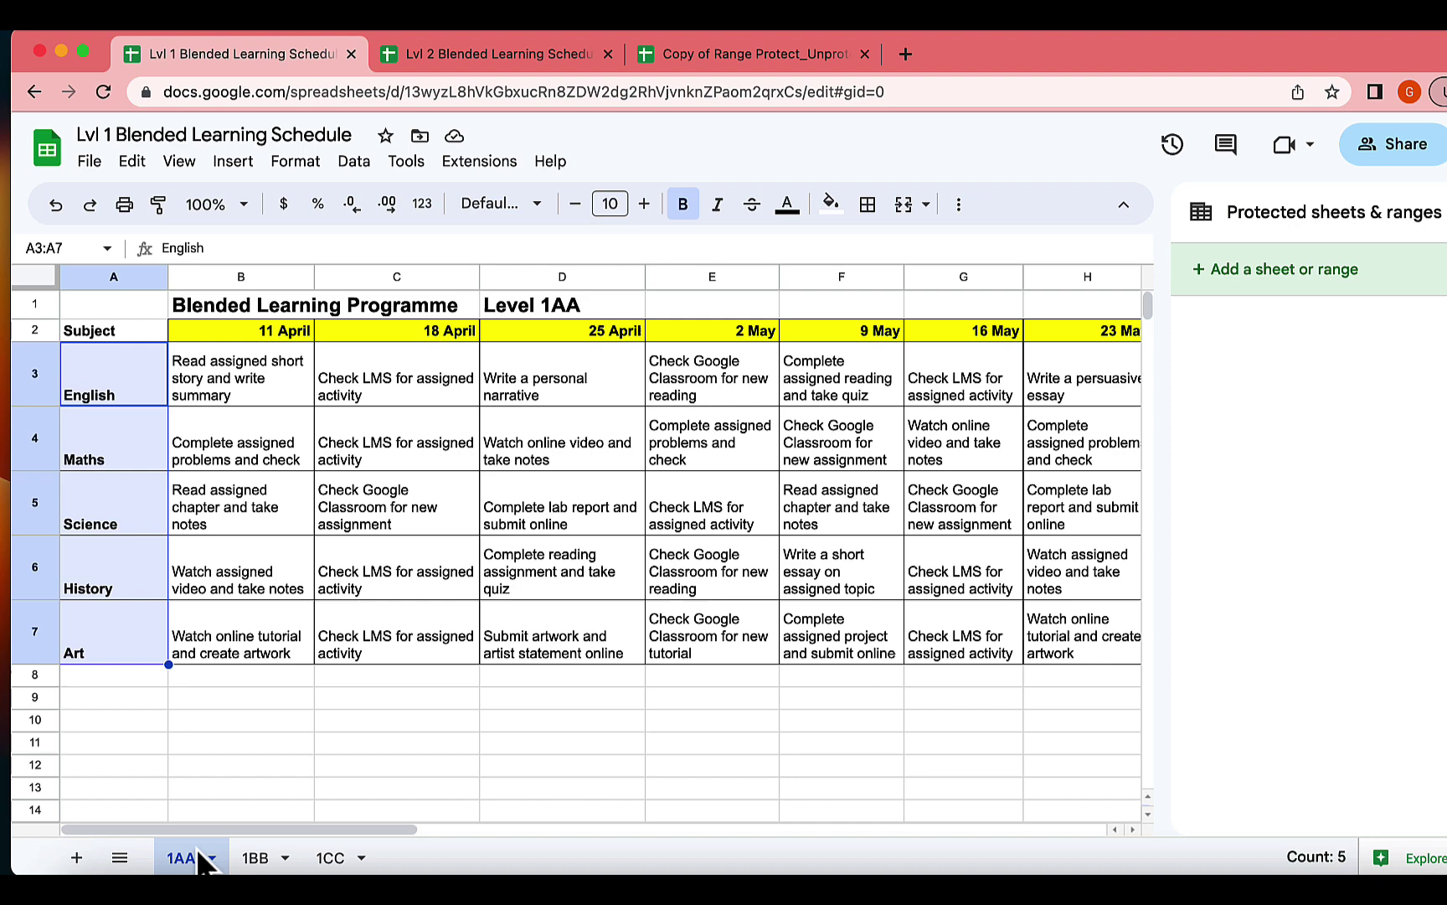
{"action": "left_click", "coordinate": [451, 56]}
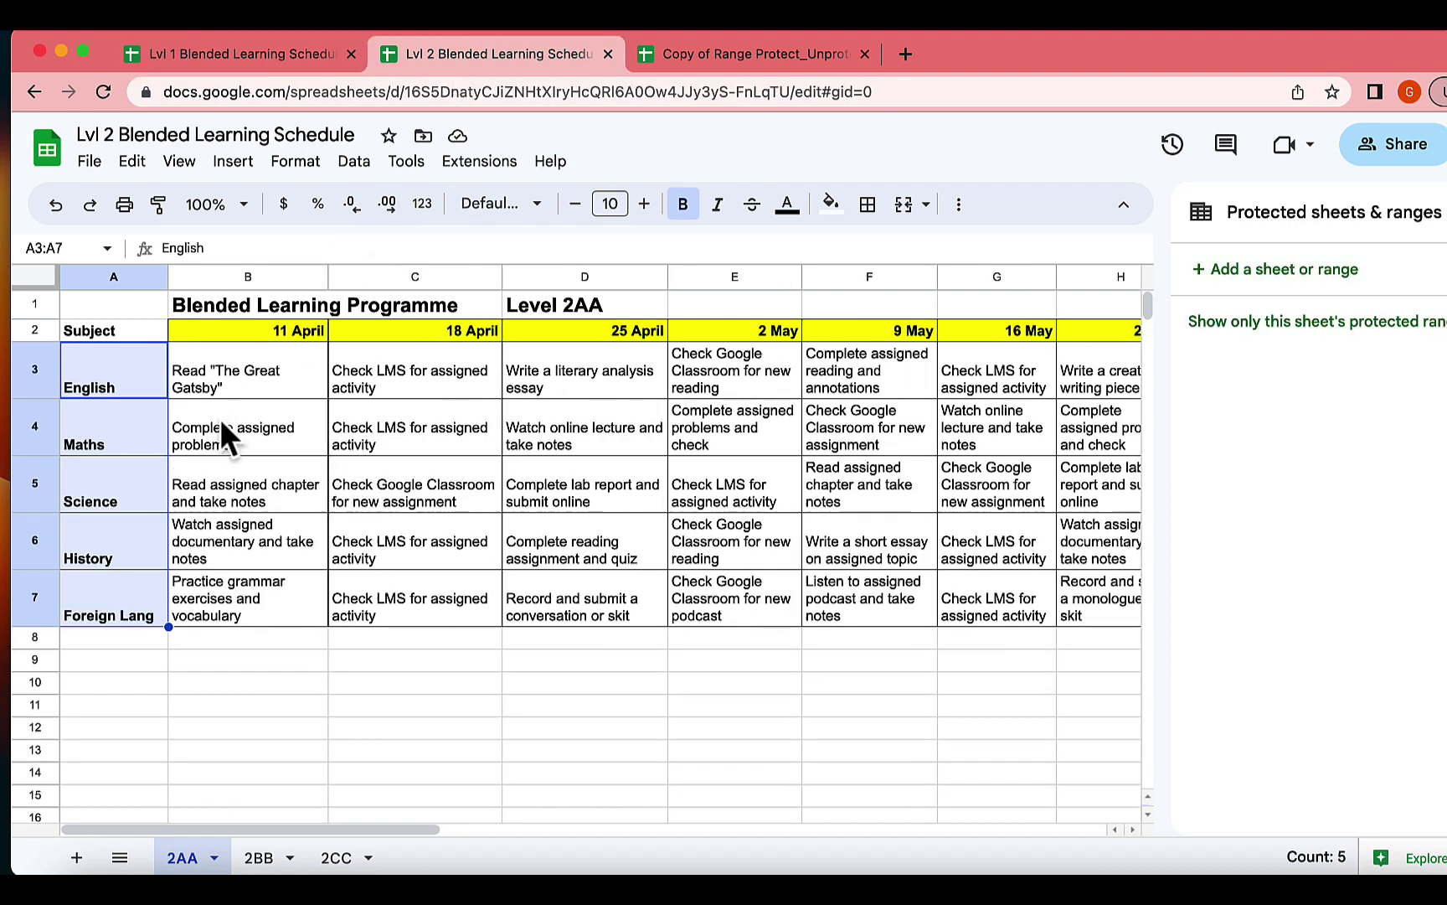
{"action": "left_click", "coordinate": [255, 857]}
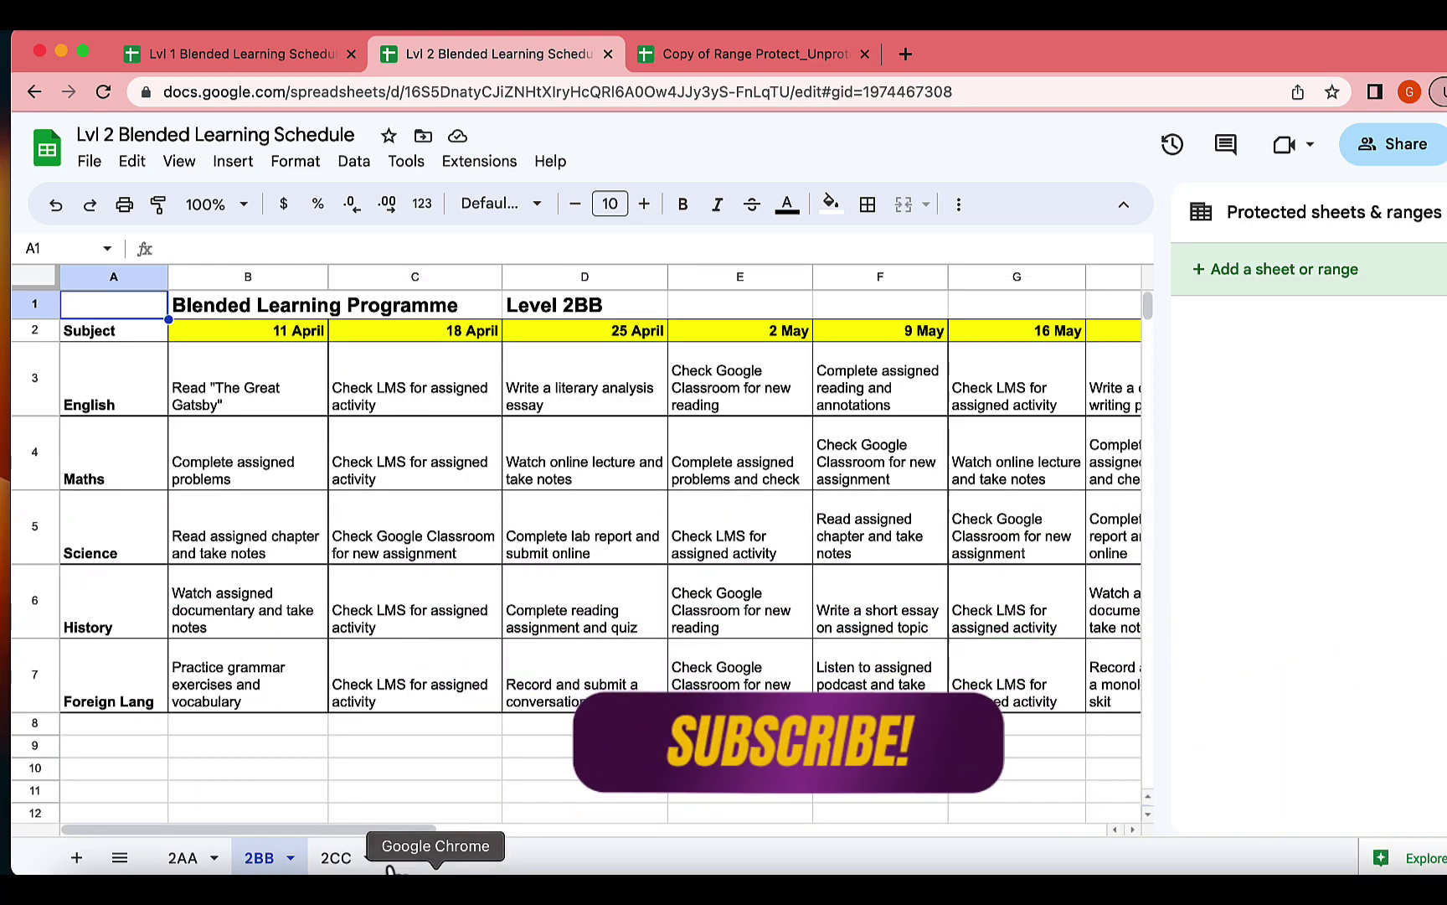
Verify sheet 2CC lists no protected ranges, then return to the Copy of Range Protect_Unprotect template.
{"action": "left_click", "coordinate": [344, 856]}
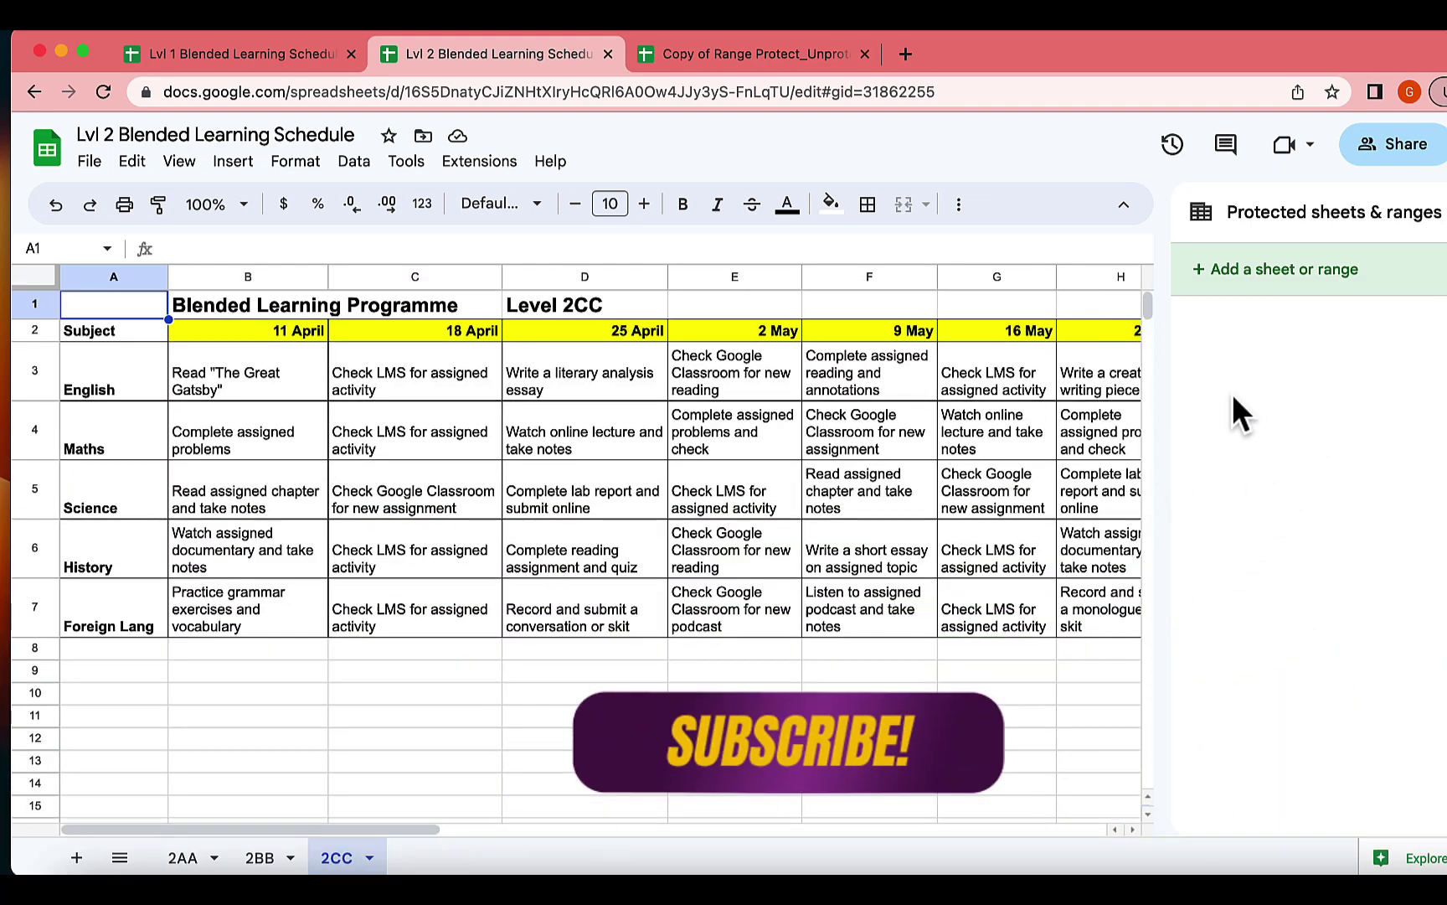
{"action": "left_click", "coordinate": [740, 53]}
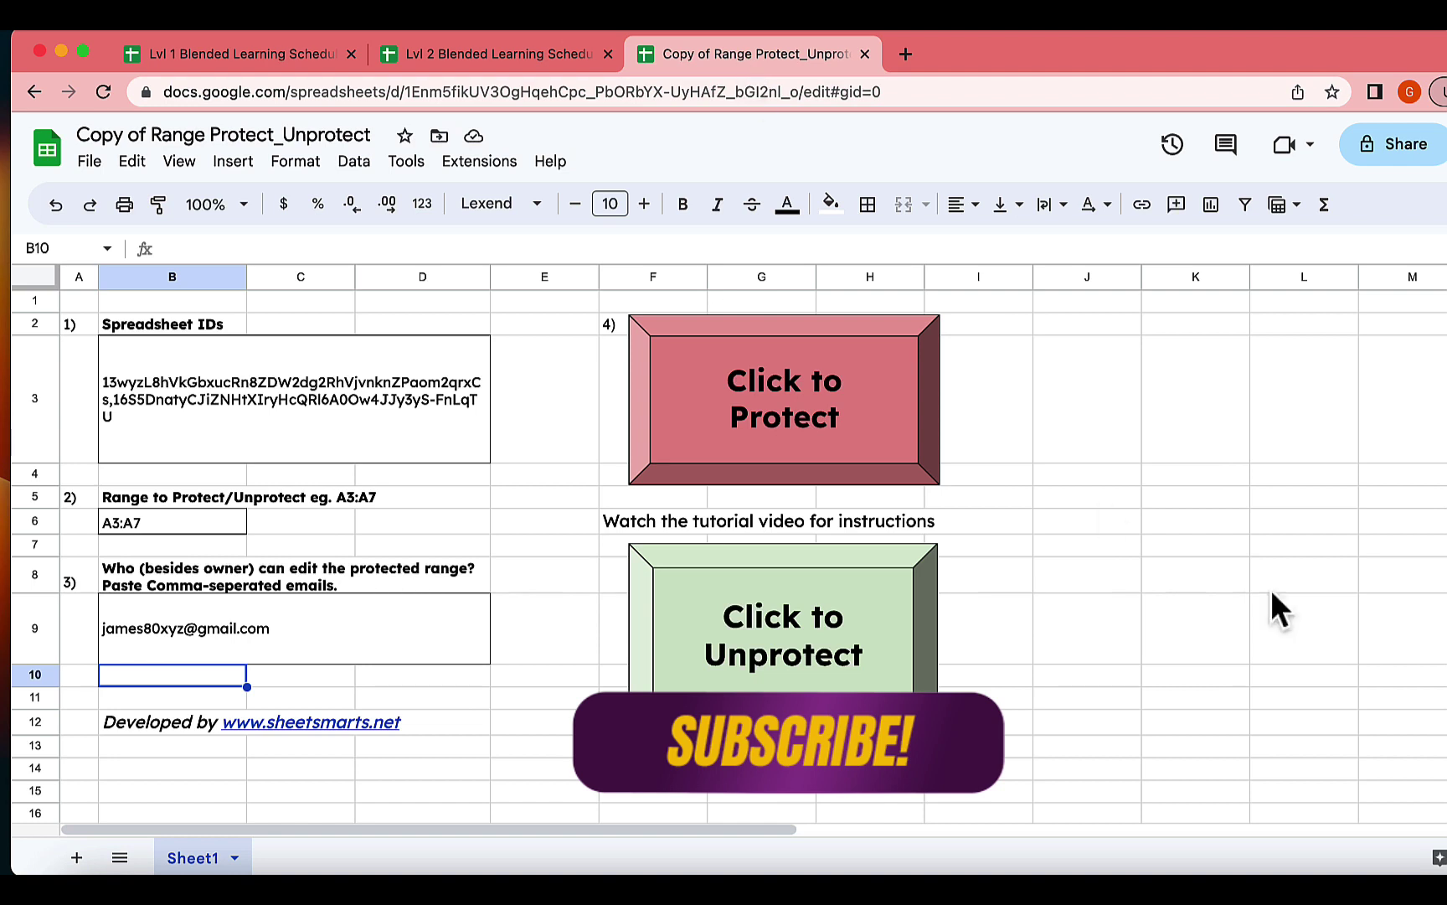
{"action": "left_click", "coordinate": [1131, 546]}
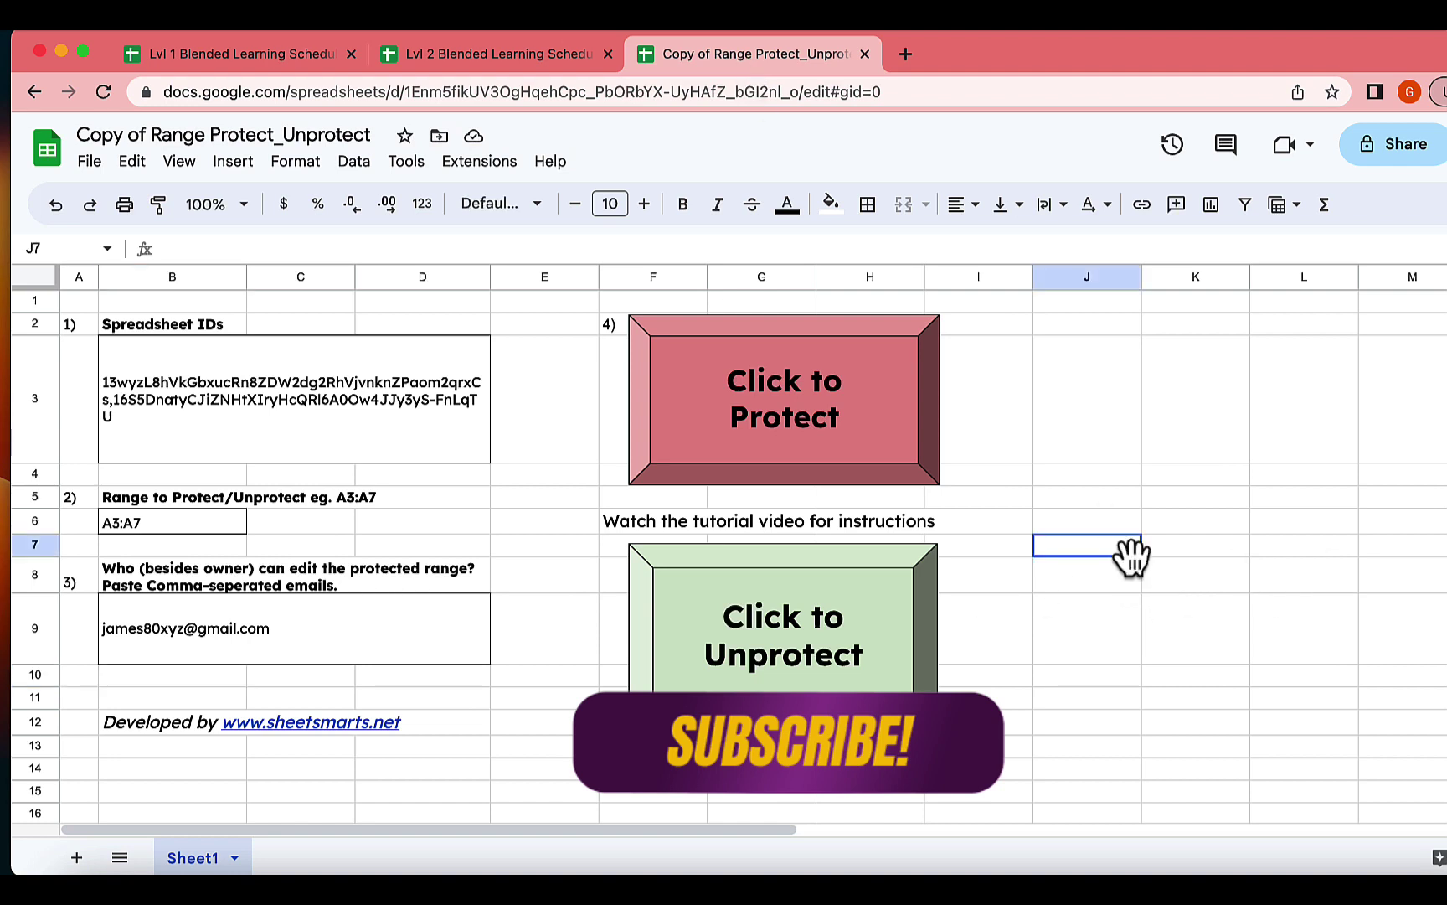